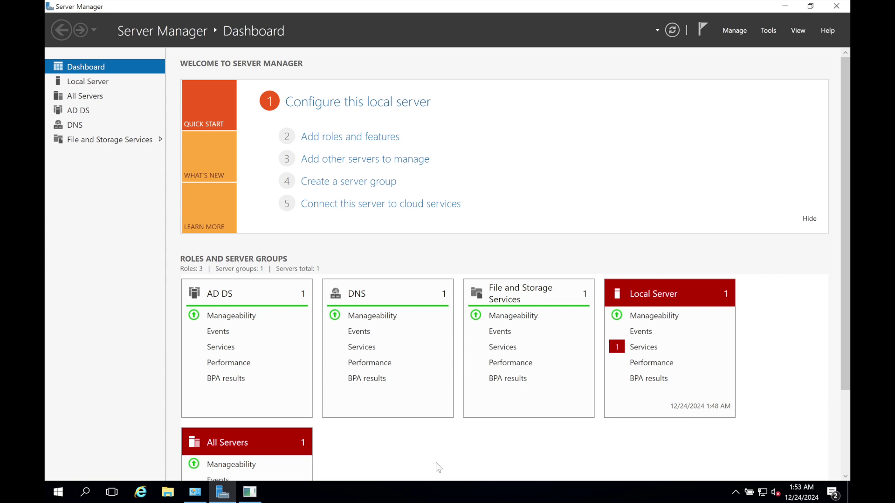
# Display the Windows version information on the 2016 server and reopen its virtual machine from the VMware Fusion library.
pyautogui.click(249, 495)
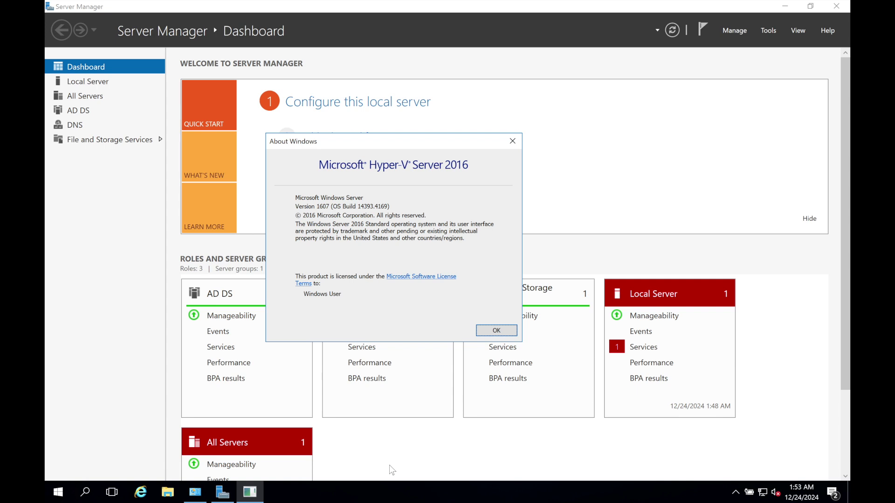
pyautogui.hotkey('ctrl', 'Left')
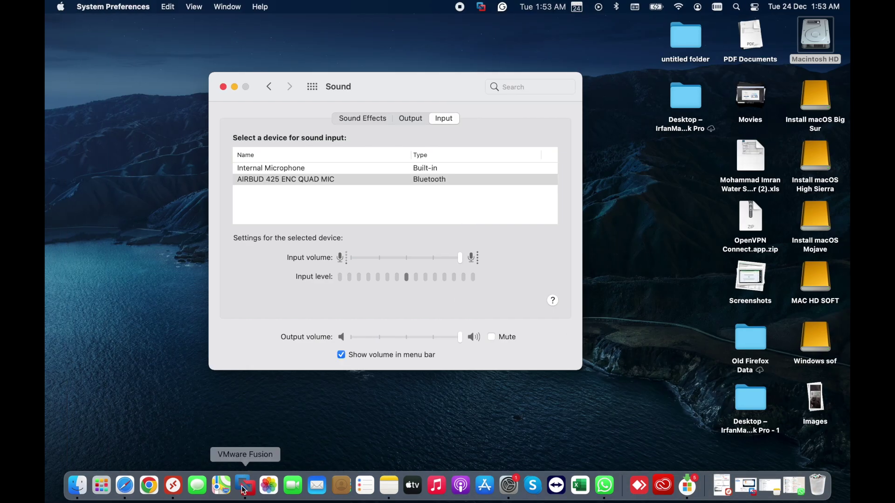
pyautogui.click(243, 487)
pyautogui.hotkey('ctrl', 'Left')
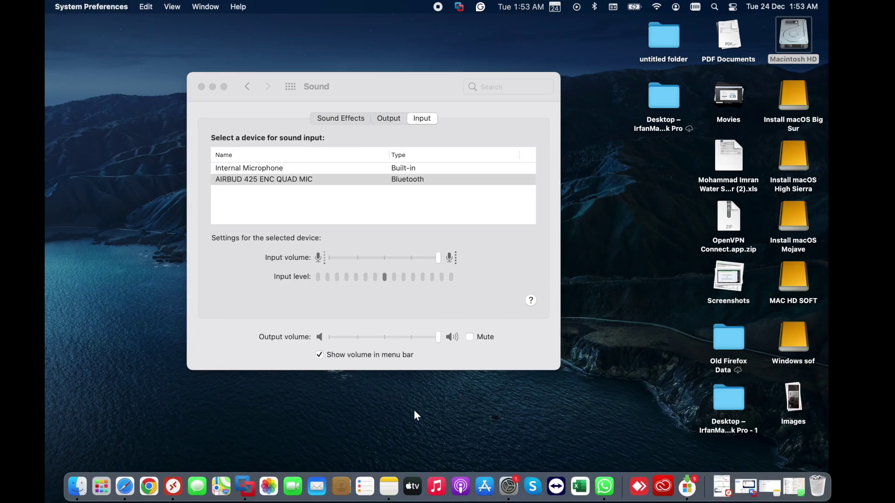
pyautogui.click(746, 488)
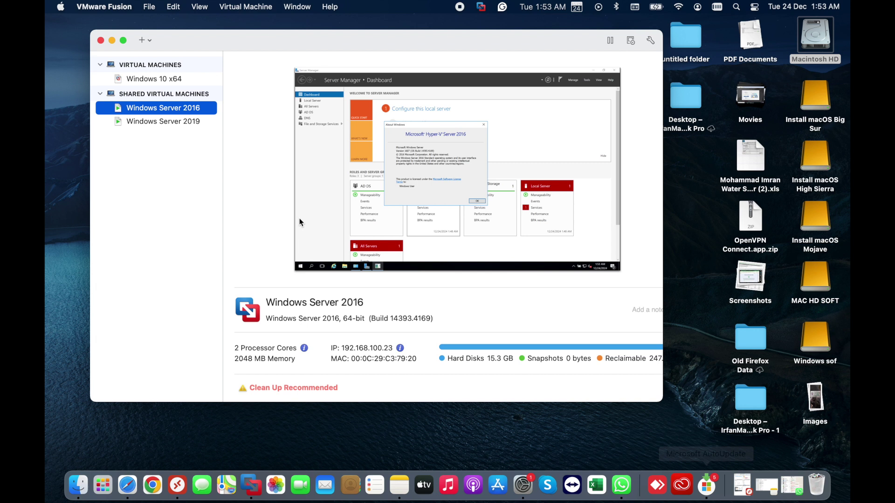
pyautogui.doubleClick(172, 112)
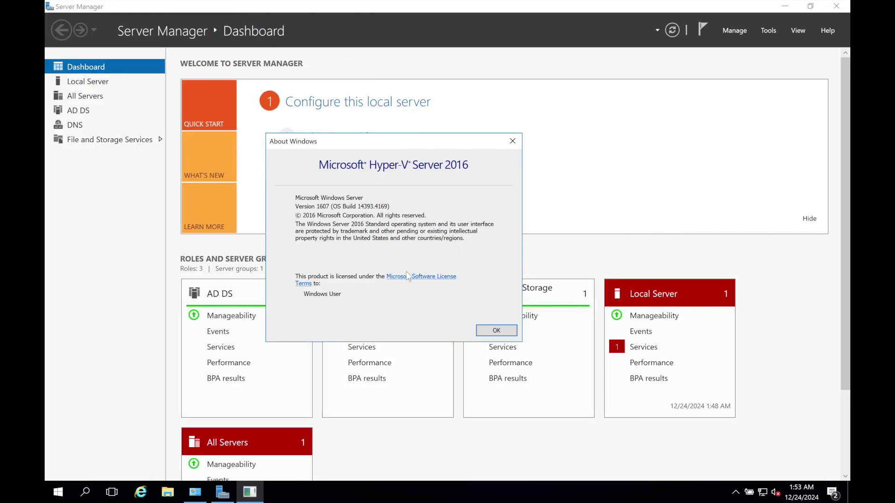
# Switch to the Windows Server 2019 machine, review its Windows version information, and dismiss it.
pyautogui.hotkey('ctrl', 'Right')
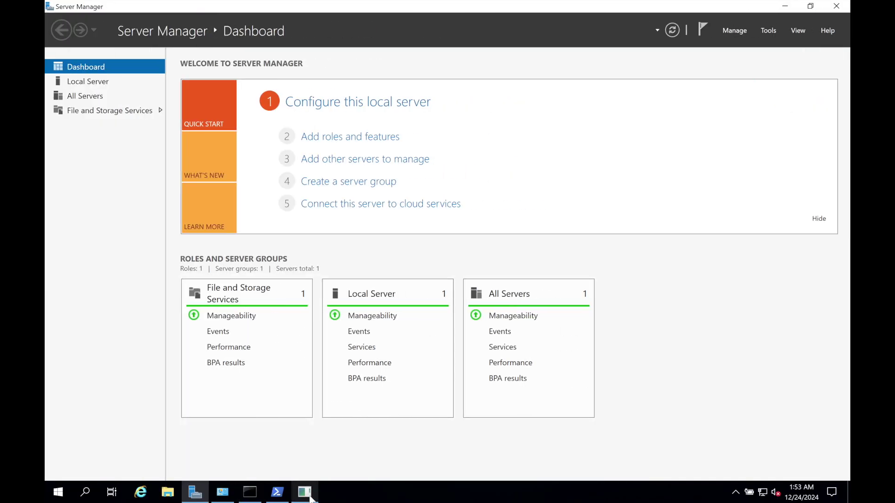
pyautogui.click(310, 497)
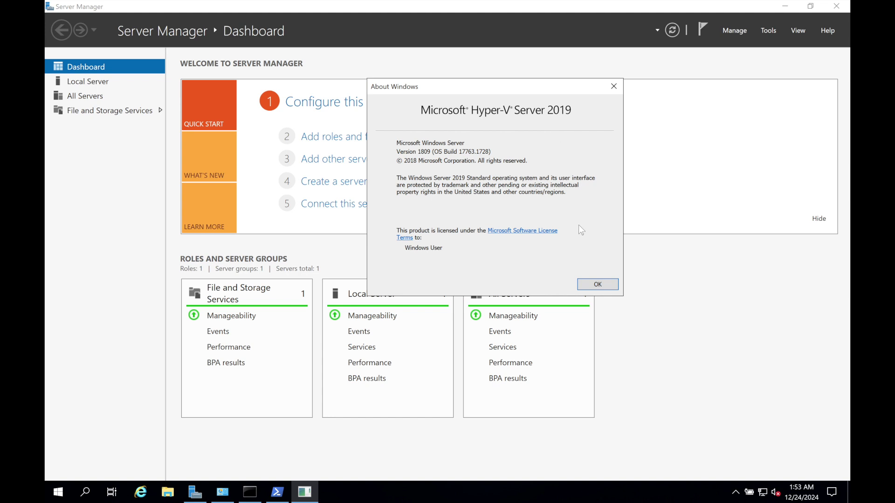
pyautogui.click(607, 286)
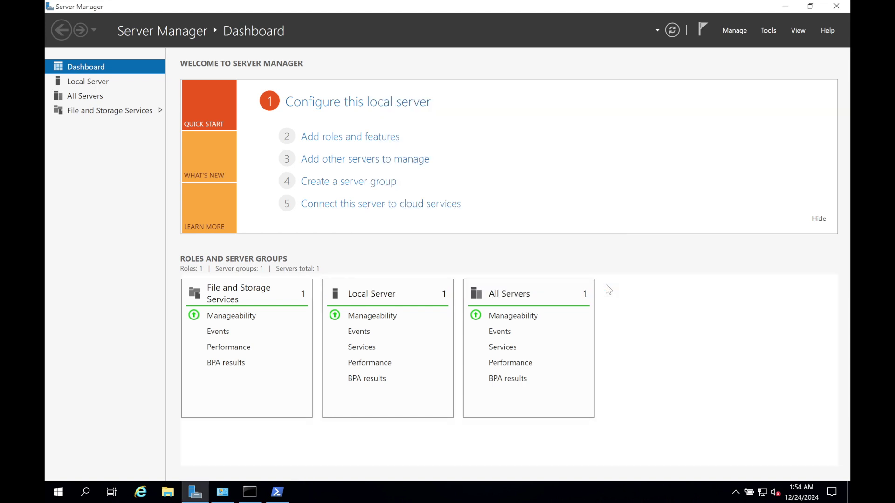
# Set aside the Add Roles and Features Wizard and view the network connection details of Ethernet0 on the 2019 server.
pyautogui.click(365, 146)
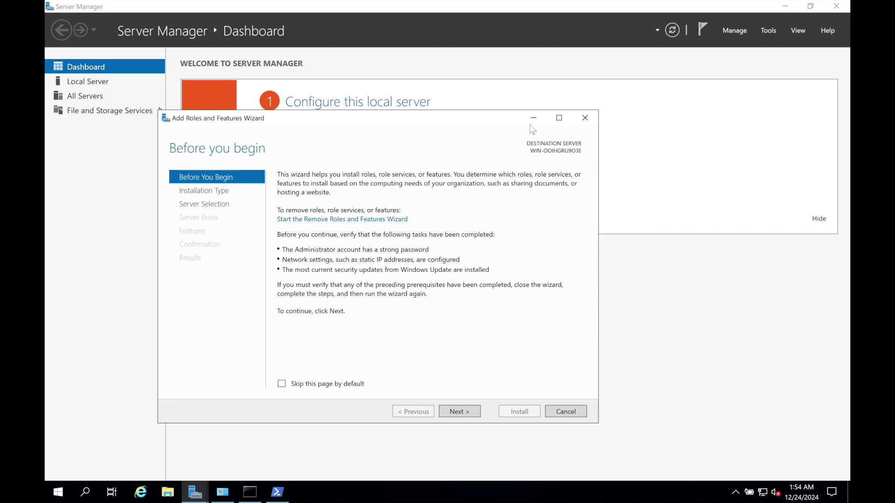
pyautogui.click(535, 120)
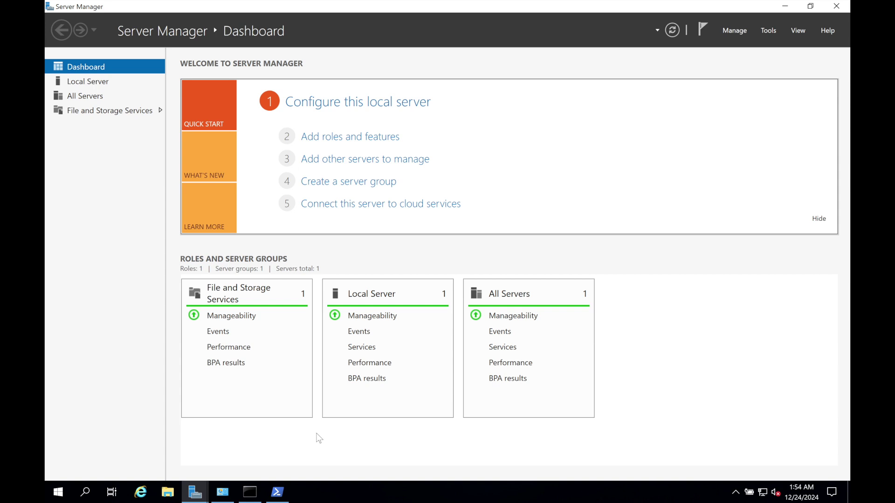
pyautogui.click(224, 497)
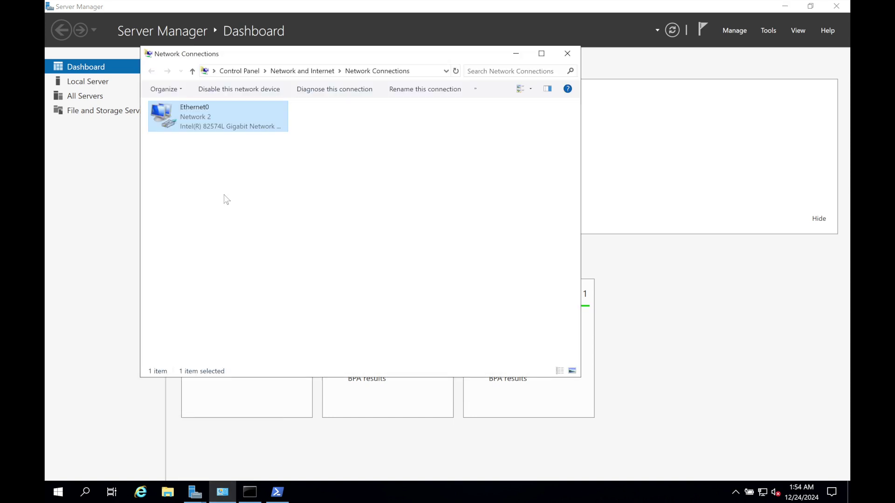
pyautogui.doubleClick(188, 122)
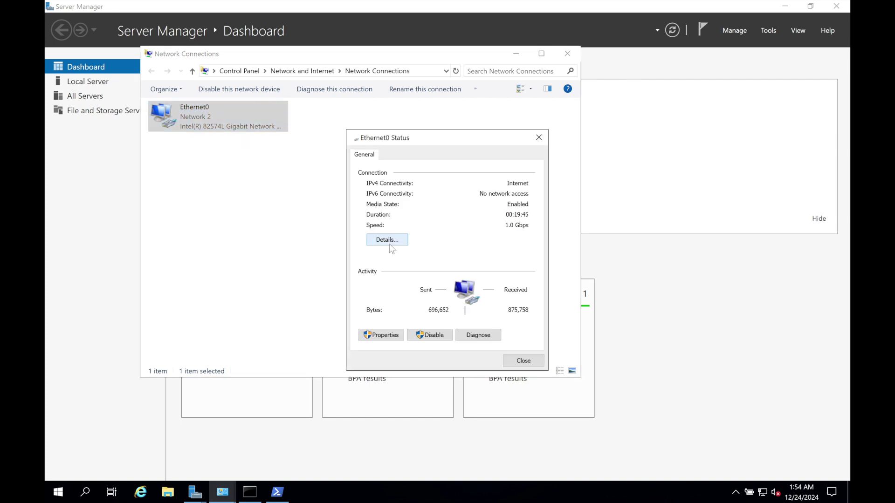
pyautogui.click(389, 241)
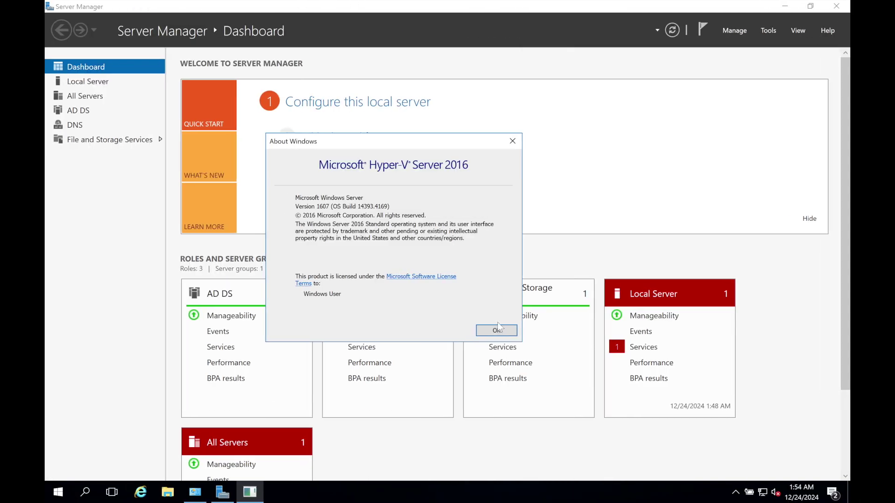
# Examine Ethernet0's connection details on the 2016 server for comparison, and close the details on both servers.
pyautogui.click(496, 331)
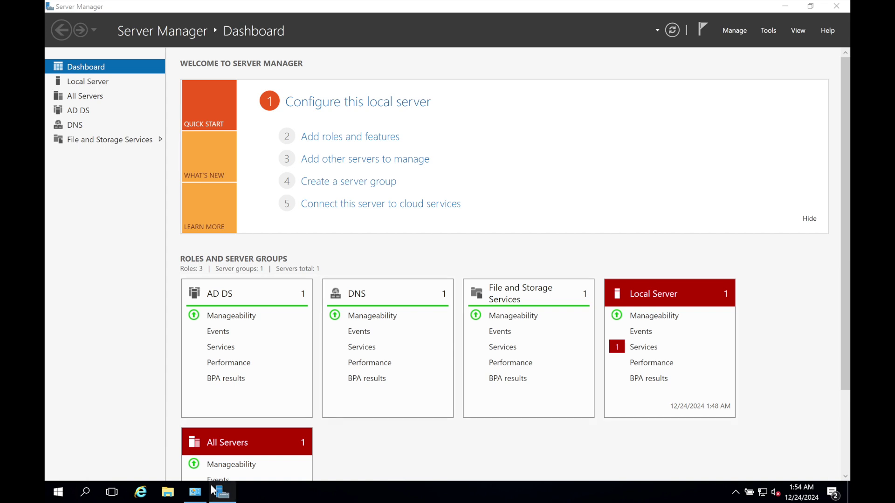
pyautogui.click(191, 498)
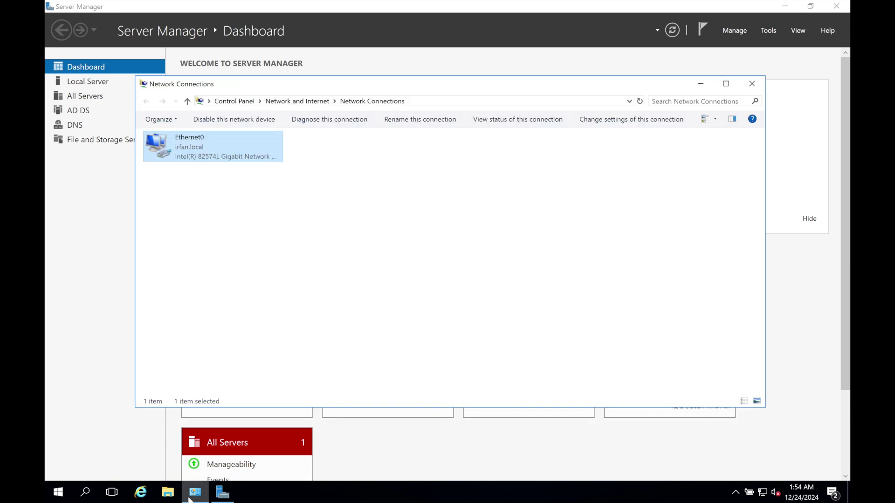
pyautogui.doubleClick(181, 153)
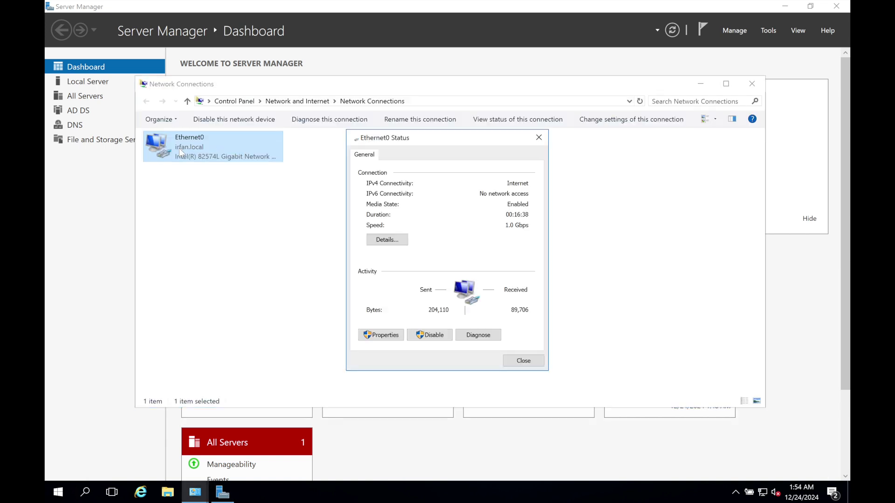
pyautogui.click(382, 239)
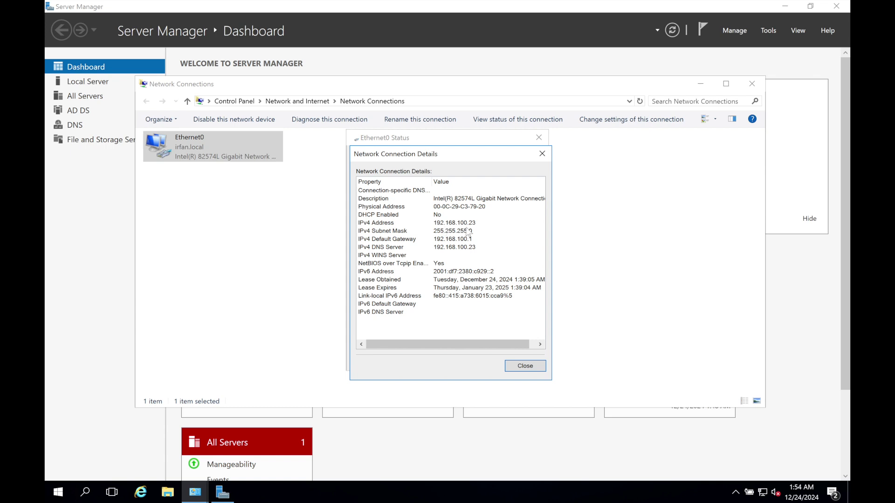
pyautogui.click(542, 154)
pyautogui.click(540, 141)
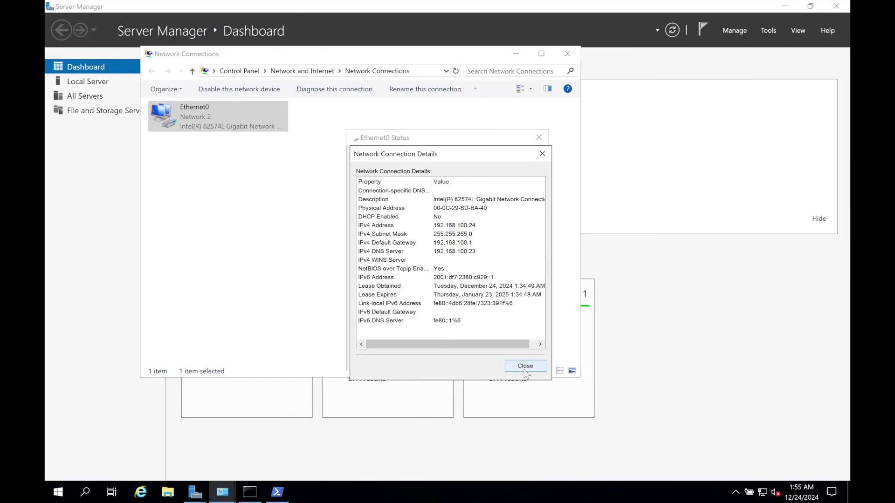
pyautogui.click(526, 367)
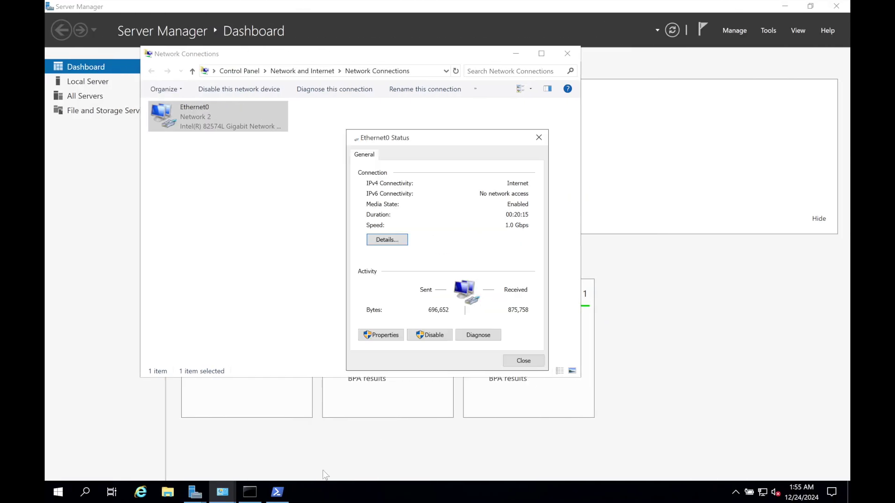
# Ping 192.168.100.23 from the 2019 server's Command Prompt to test the connection to the 2016 server.
pyautogui.click(252, 493)
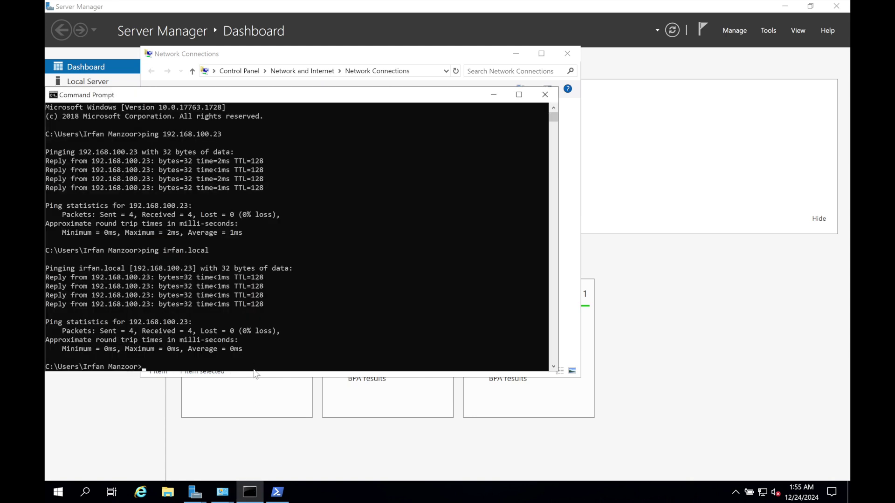
pyautogui.press('Up')
pyautogui.press('Up')
pyautogui.press('Return')
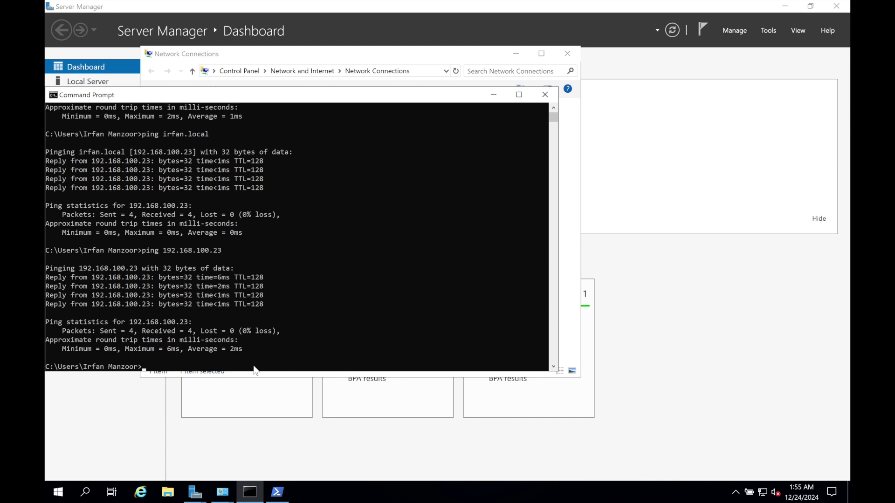
# Ping irfan.local to test name resolution, and clear away the Command Prompt and network connection windows.
pyautogui.press('Up')
pyautogui.press('Up')
pyautogui.press('Return')
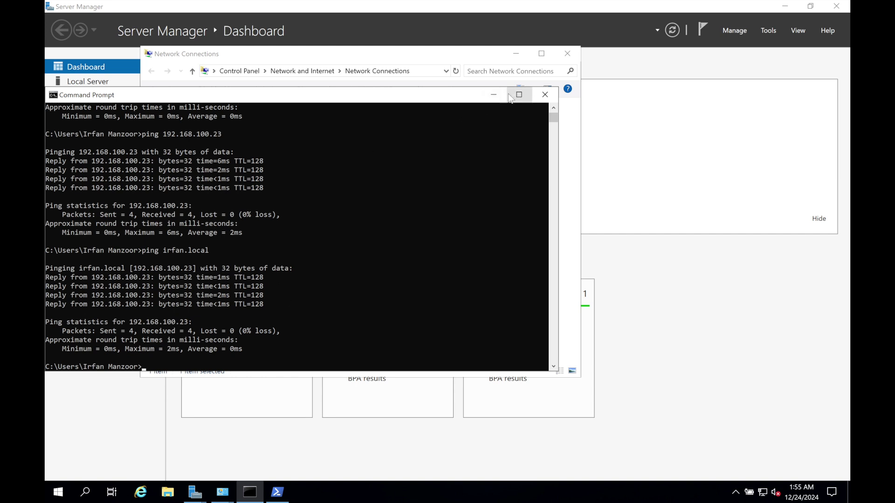
pyautogui.click(494, 95)
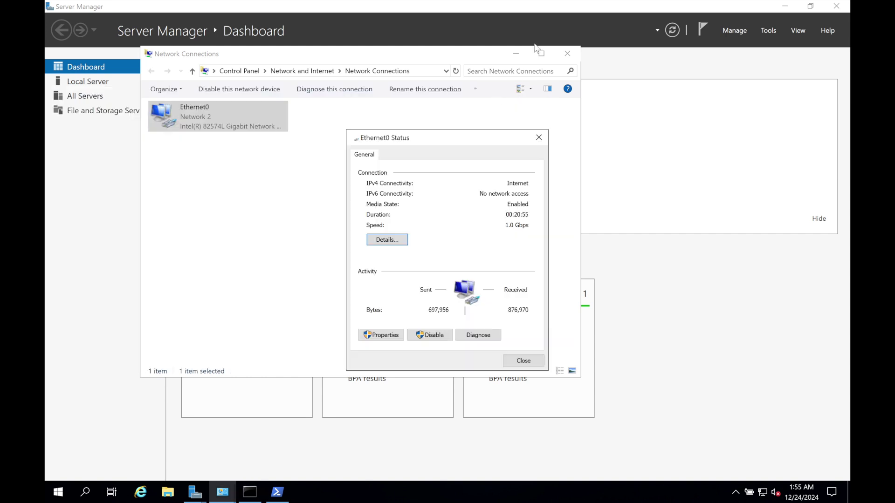
pyautogui.click(539, 138)
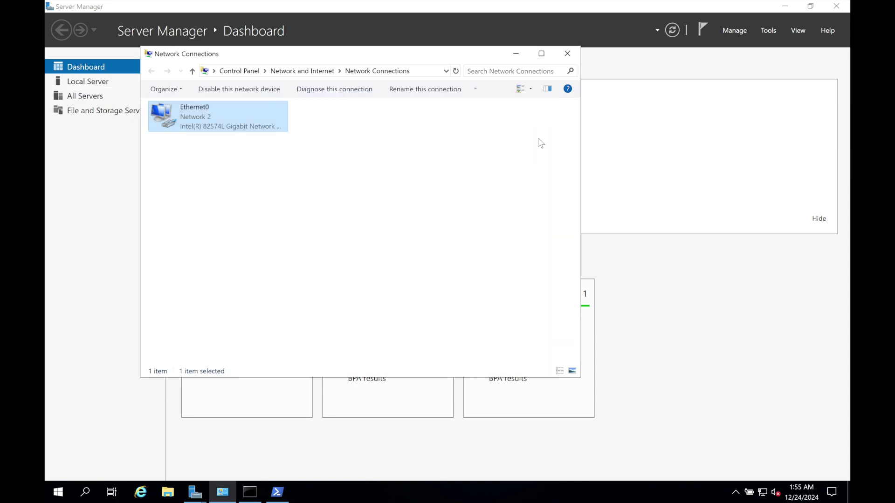
pyautogui.click(516, 55)
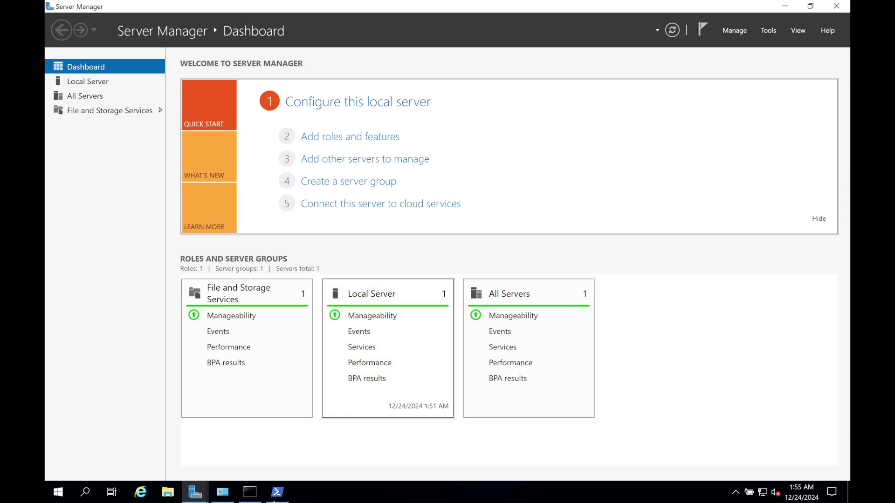
# Start adding roles and features as a role-based installation on the default destination server, proceeding to the server roles selection.
pyautogui.click(359, 144)
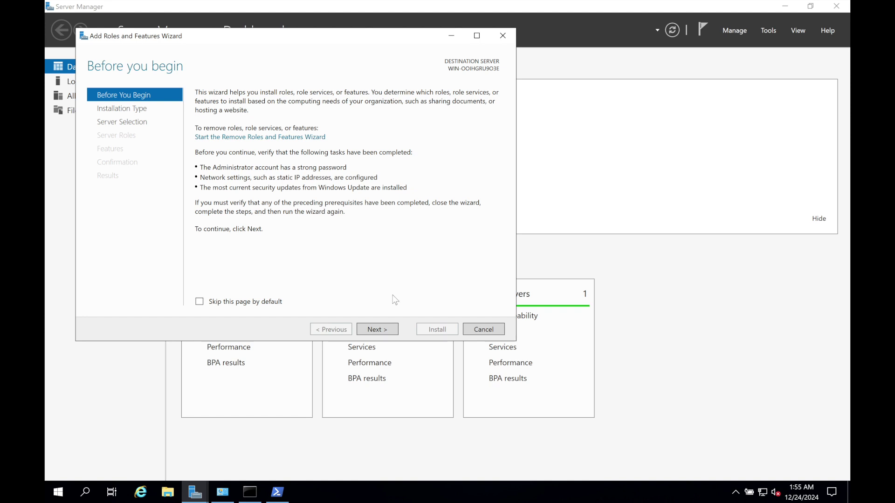
pyautogui.click(377, 329)
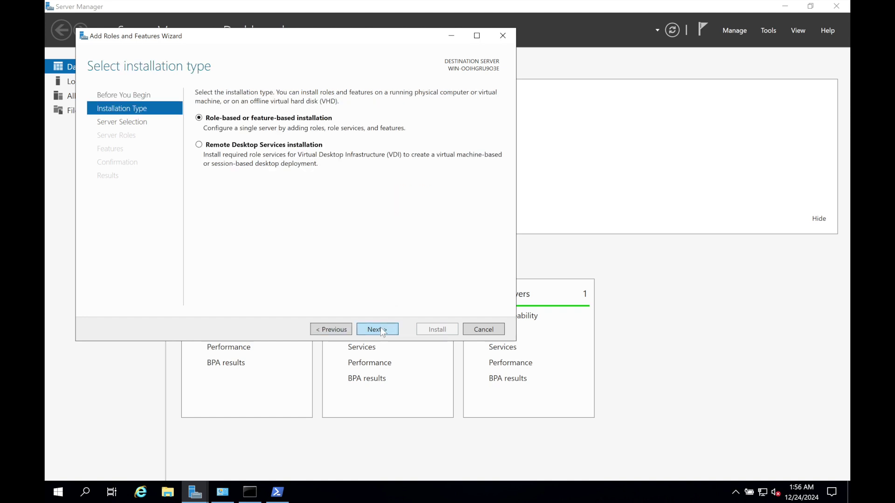
pyautogui.click(384, 330)
pyautogui.click(385, 331)
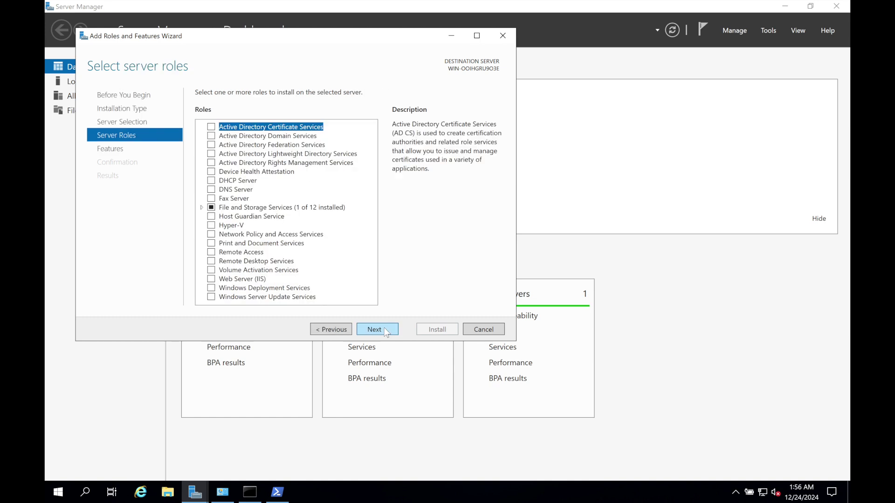
# Select the Active Directory Domain Services and DNS Server roles with their required features and management tools, continuing despite the validation results.
pyautogui.click(211, 136)
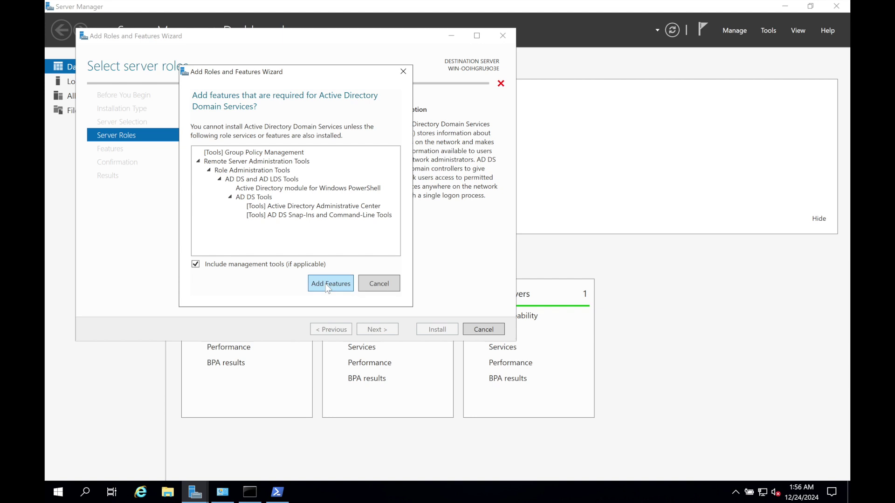
pyautogui.click(329, 282)
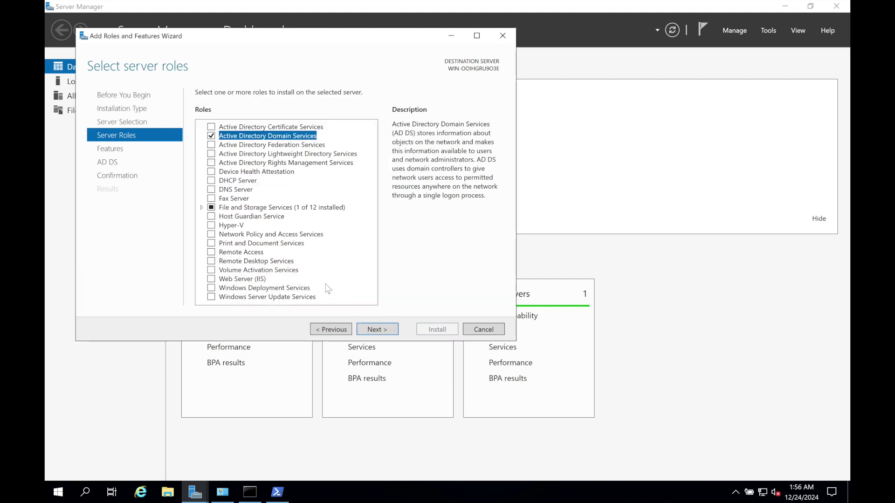
pyautogui.click(211, 189)
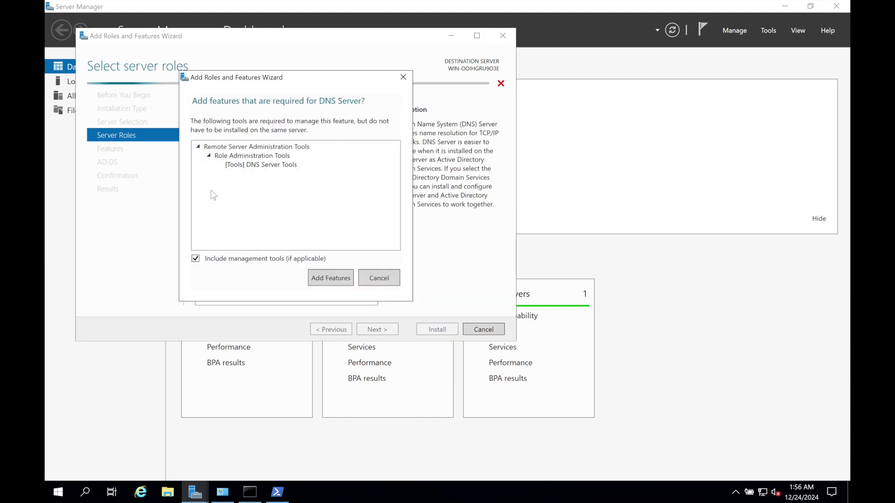
pyautogui.click(333, 281)
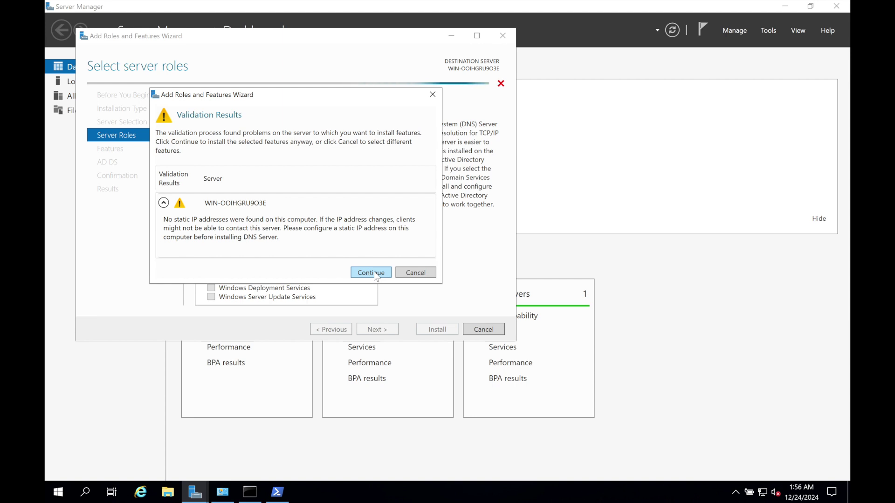
pyautogui.click(369, 270)
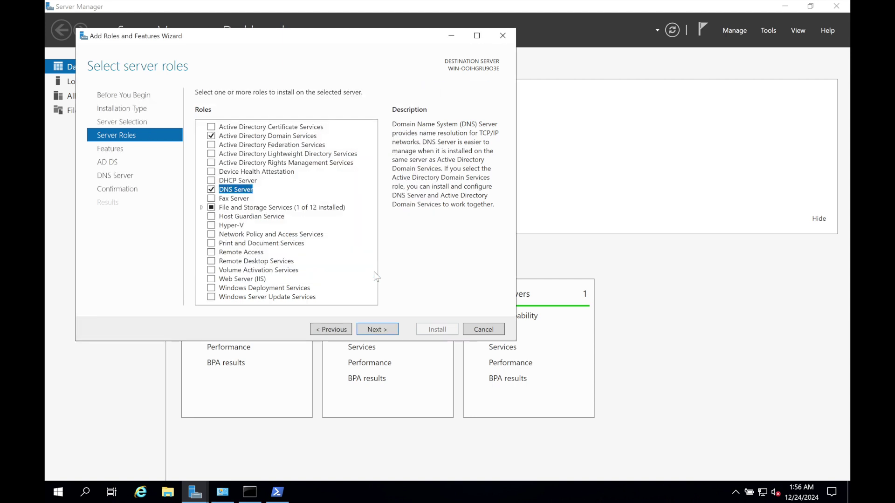
# Keep the default features and proceed through the AD DS and DNS Server information to the installation confirmation.
pyautogui.click(383, 331)
pyautogui.click(383, 331)
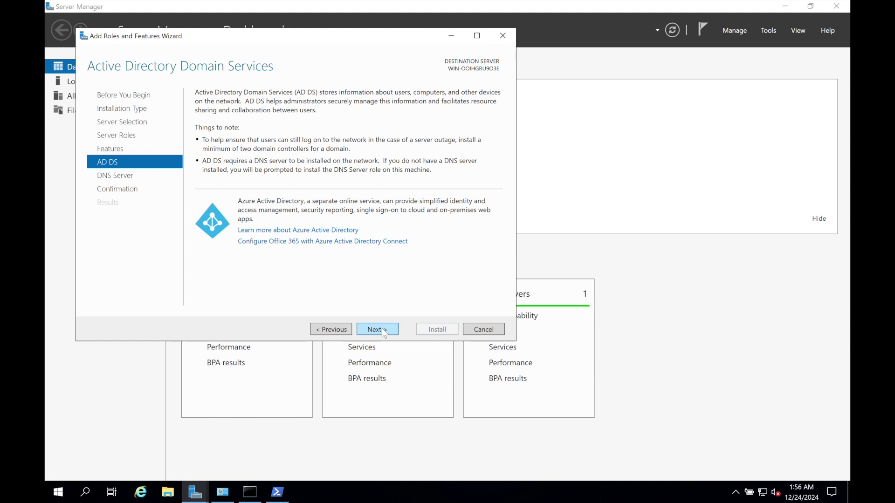
pyautogui.click(383, 331)
pyautogui.click(383, 331)
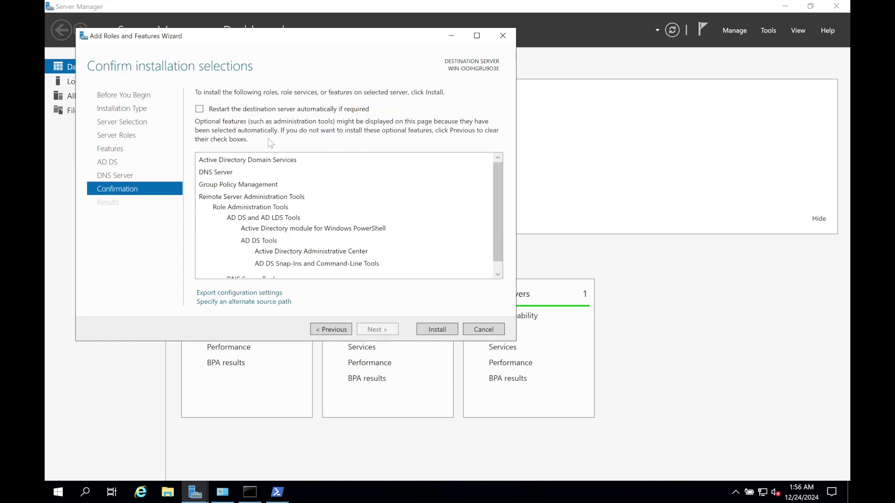
# Allow the destination server to restart automatically if required and install the selected roles and features.
pyautogui.click(199, 109)
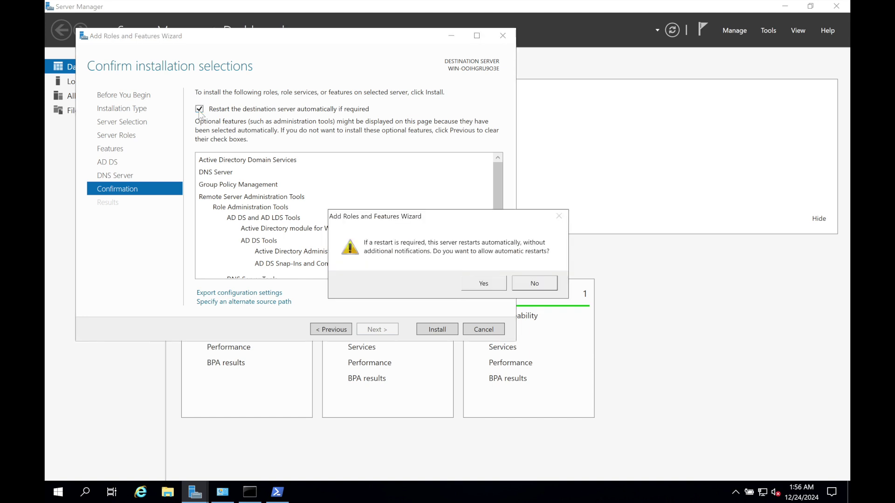
pyautogui.click(489, 288)
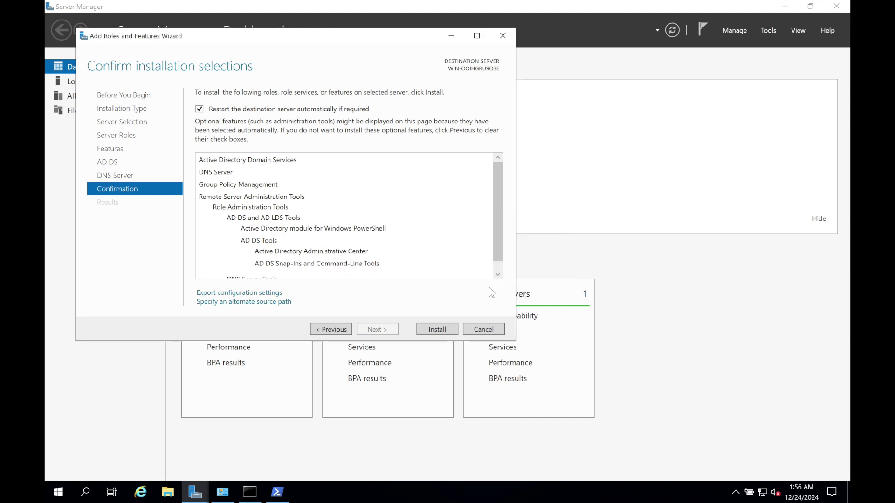
pyautogui.click(436, 329)
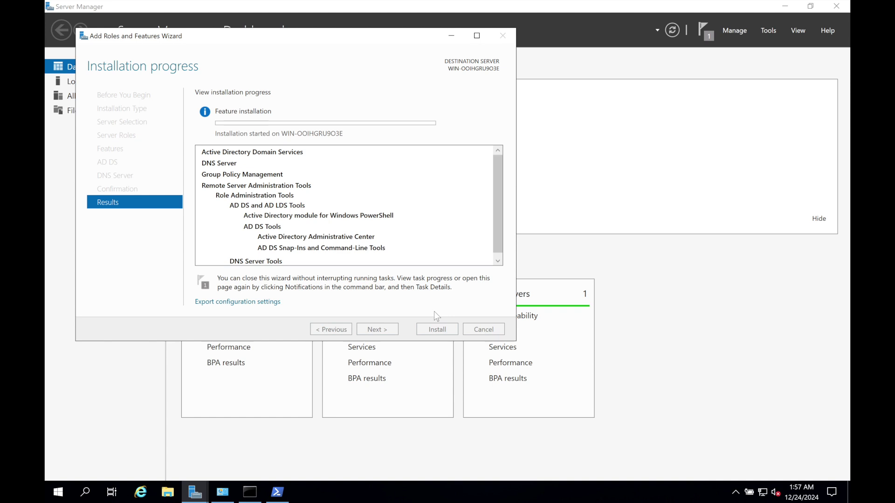
pyautogui.click(437, 5)
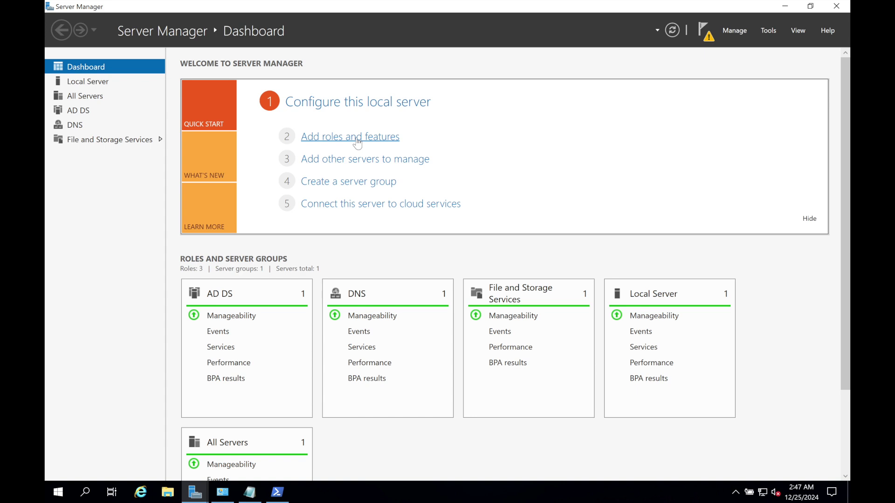
# Start promoting the server to a domain controller in the existing irfan.local domain, supplying the Administrator user name and account password as deployment credentials.
pyautogui.click(709, 38)
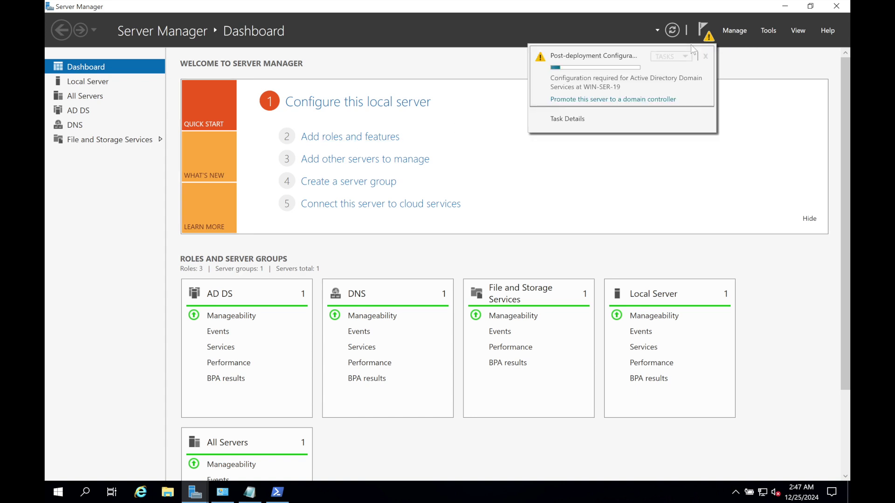
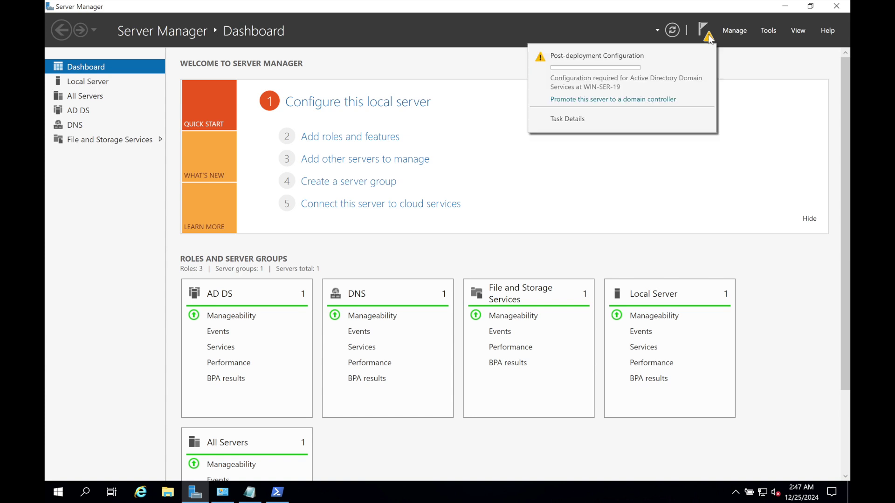
pyautogui.click(599, 100)
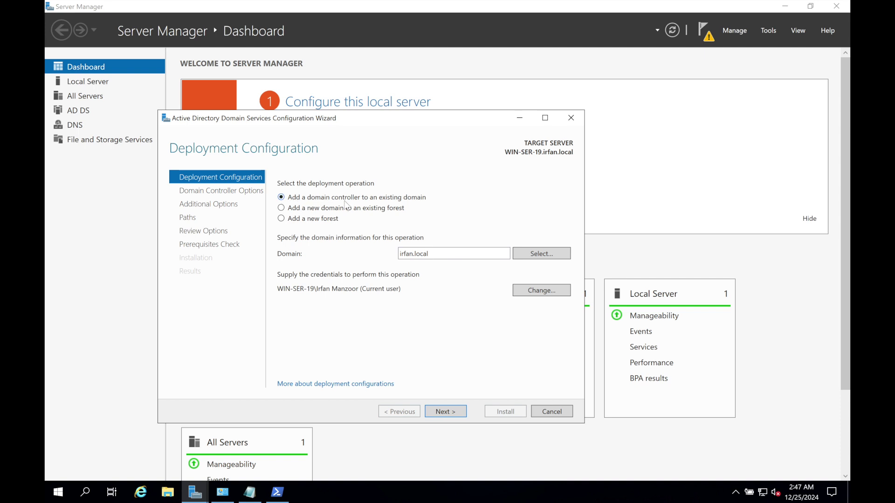
pyautogui.click(543, 294)
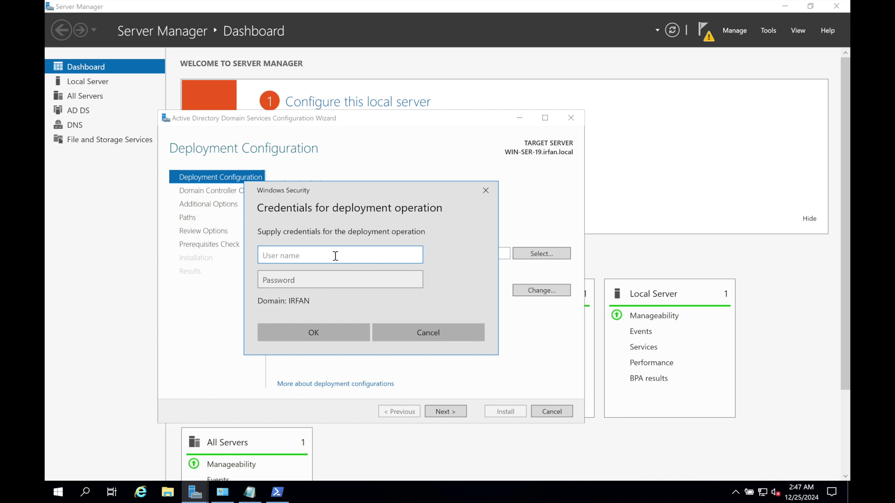
pyautogui.write('Administrator')
pyautogui.press('Tab')
pyautogui.write('********')
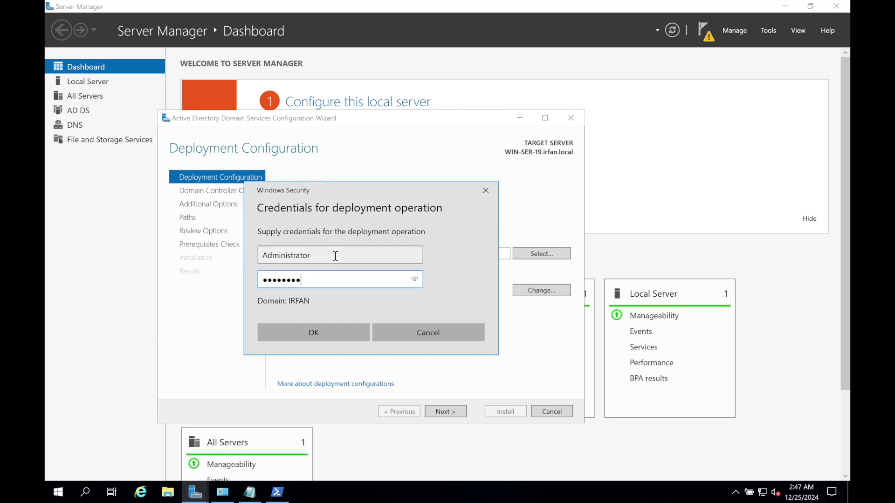
pyautogui.write('*')
pyautogui.press('Return')
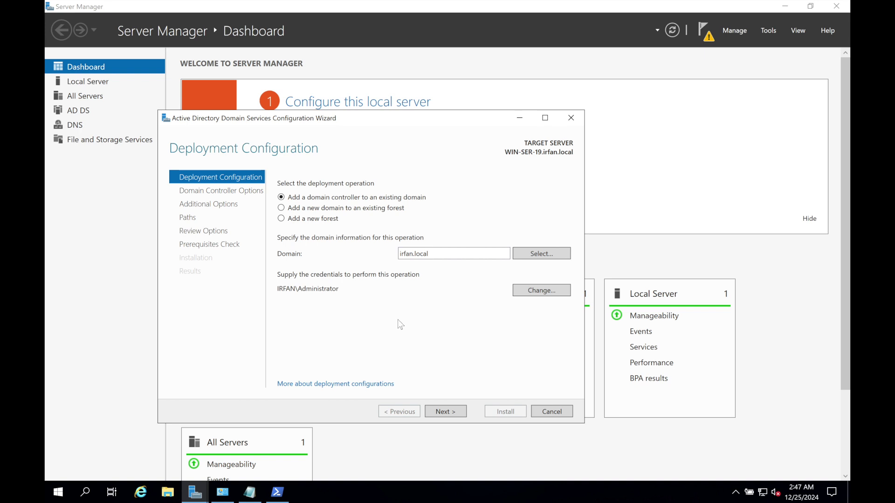
pyautogui.click(443, 412)
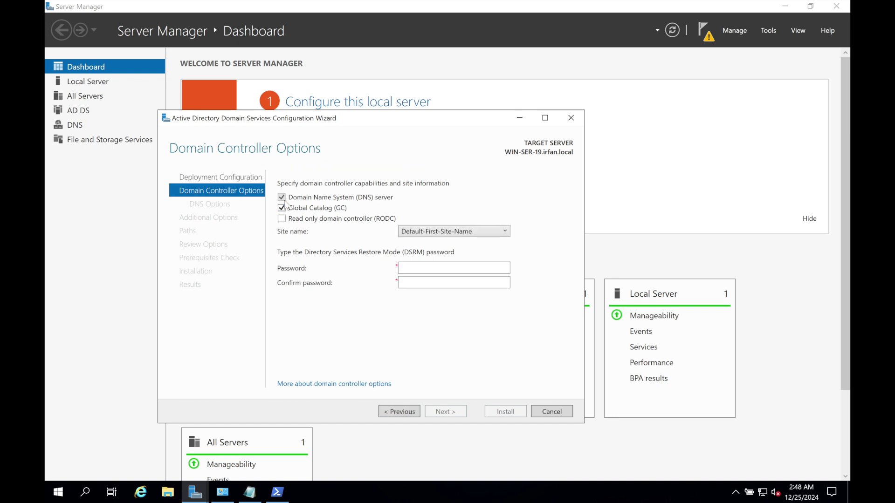
# Keep Default-First-Site-Name as the site, switch to the Notes app and copy the restore mode password from its saved note.
pyautogui.click(502, 232)
pyautogui.click(502, 233)
pyautogui.click(424, 266)
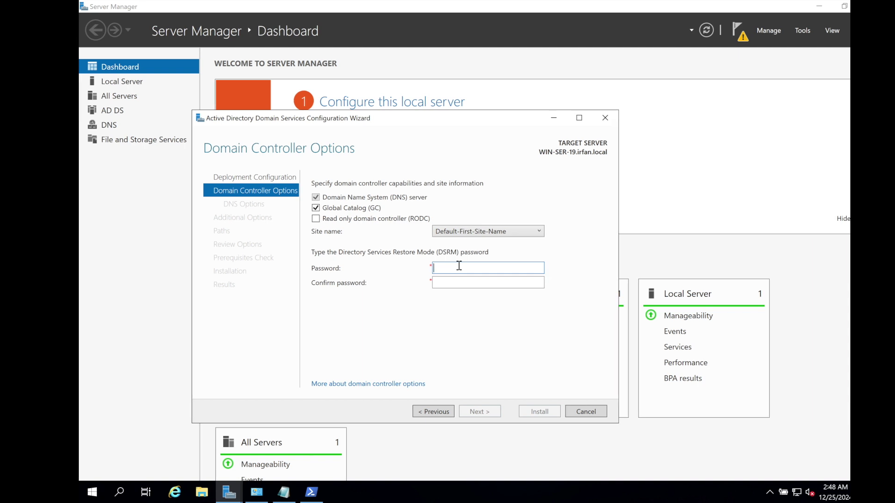
pyautogui.hotkey('ctrl', 'Left')
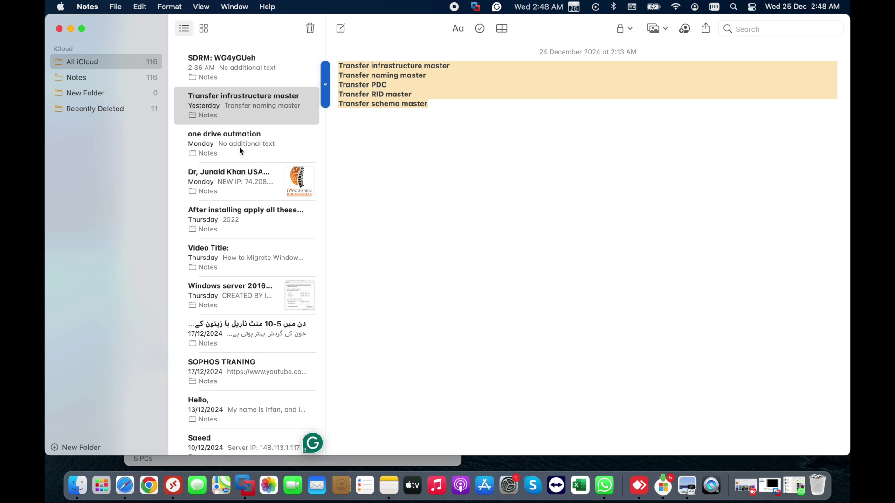
pyautogui.click(248, 59)
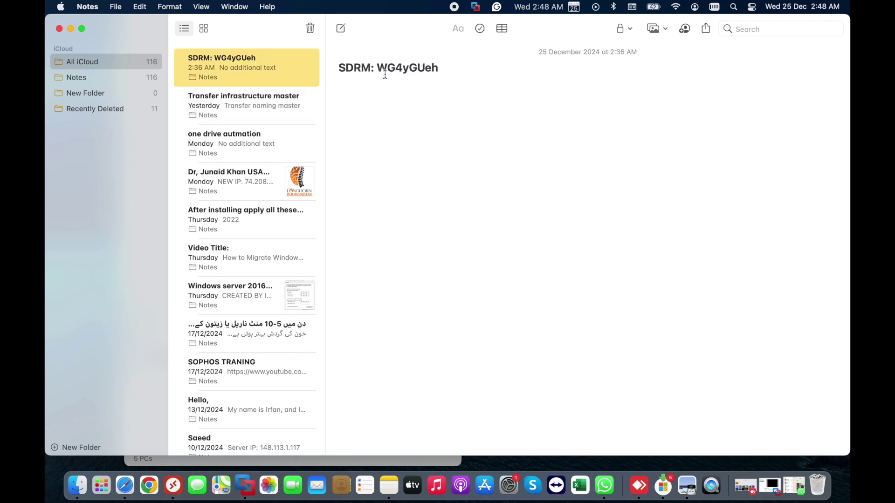
pyautogui.moveTo(376, 68); pyautogui.dragTo(448, 67)
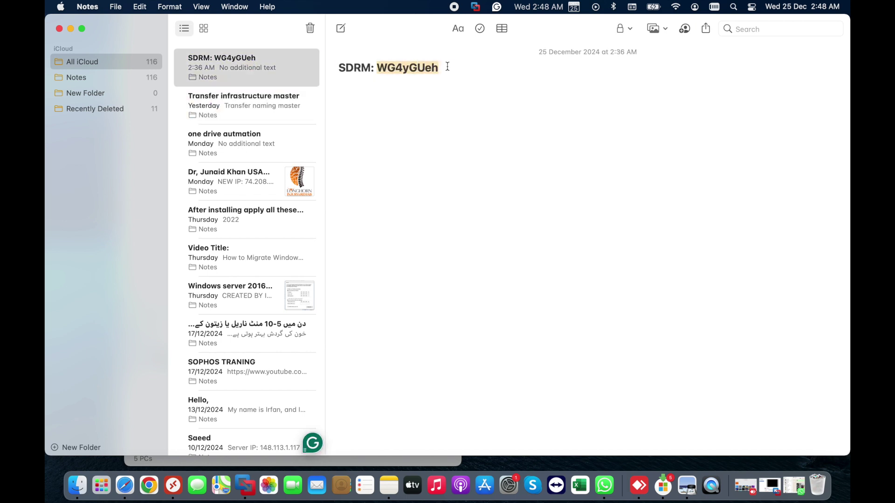
pyautogui.press('super+c')
# Switch back to the server's configuration wizard, paste the Directory Services Restore Mode password into both password fields, and proceed to the DNS options.
pyautogui.hotkey('ctrl', 'Right')
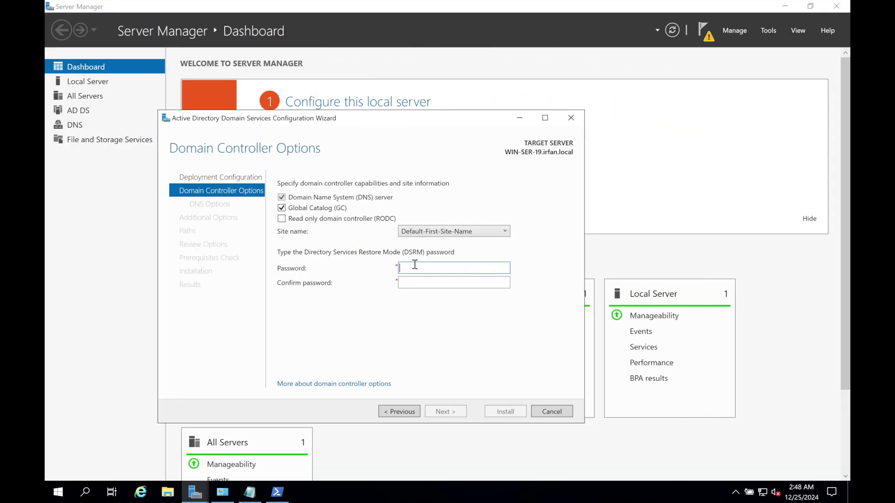
pyautogui.hotkey('ctrl', 'v')
pyautogui.press('Tab')
pyautogui.hotkey('ctrl', 'v')
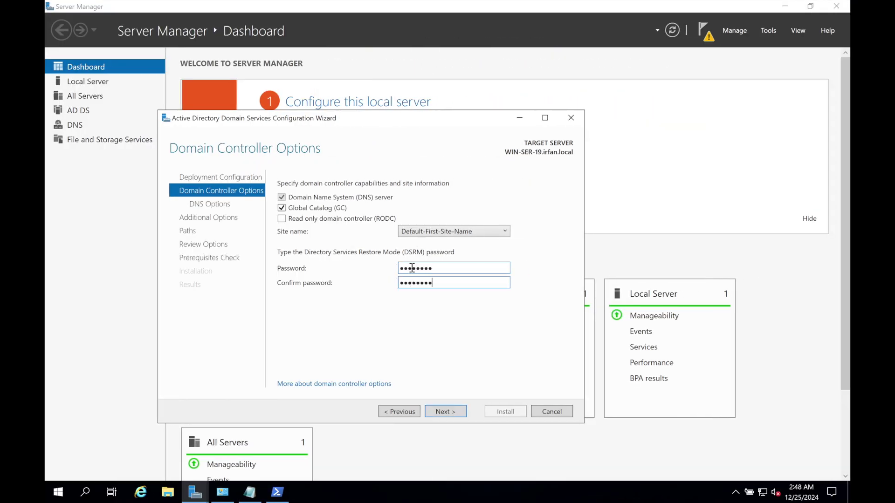
pyautogui.click(445, 415)
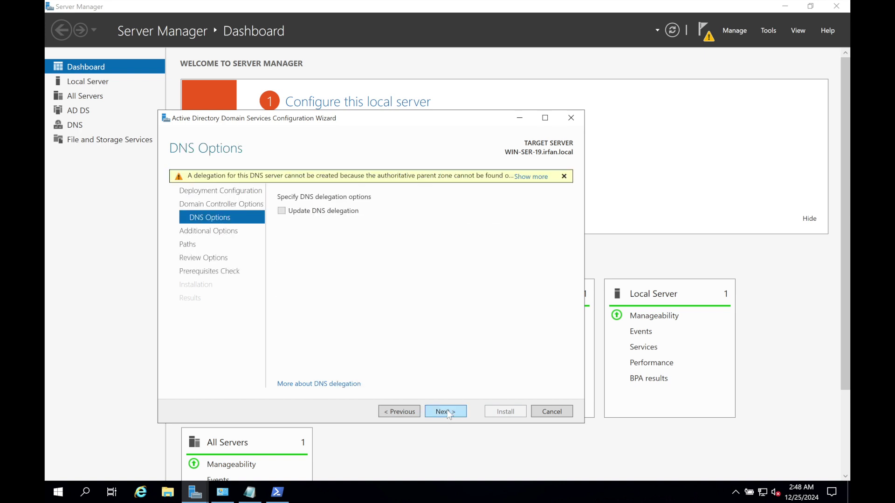
# Keep the default DNS delegation option and set WIN-SER-2016.irfan.local as the domain controller to replicate from.
pyautogui.click(446, 413)
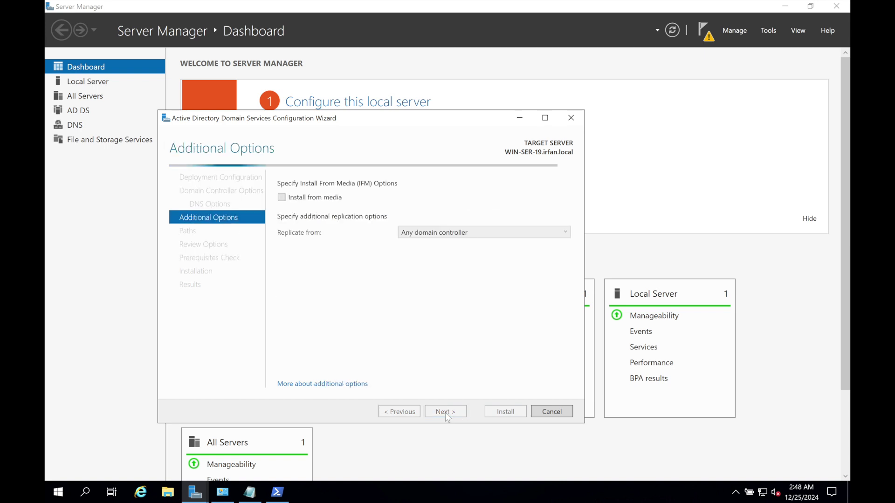
pyautogui.click(560, 232)
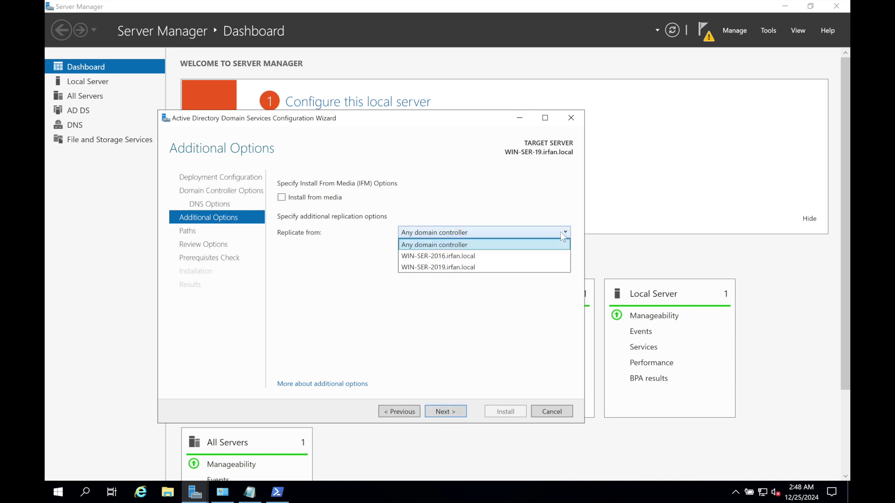
pyautogui.click(463, 257)
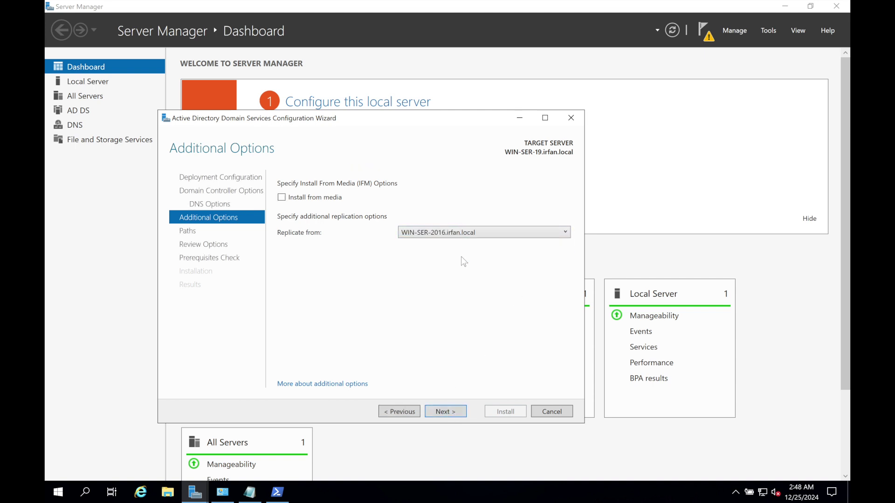
pyautogui.click(443, 412)
# Keep the default paths, proceed through the options review and prerequisites check, and install the domain controller.
pyautogui.click(443, 412)
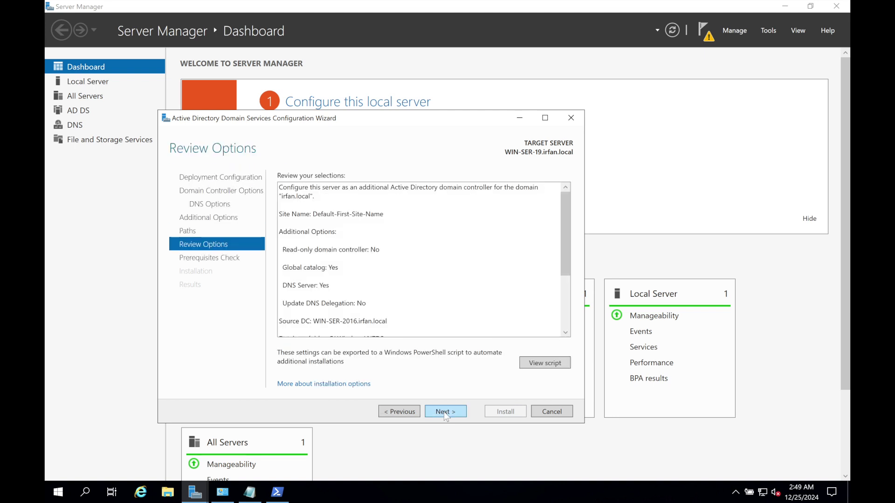
pyautogui.click(443, 412)
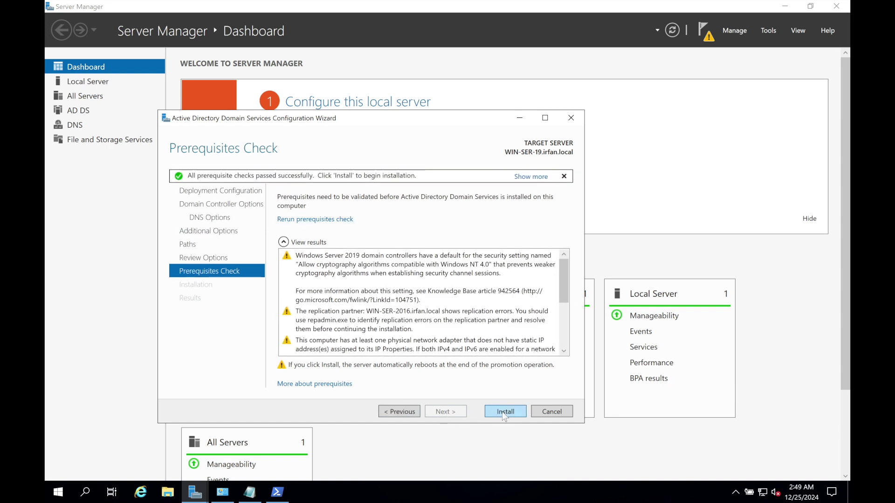
pyautogui.click(502, 414)
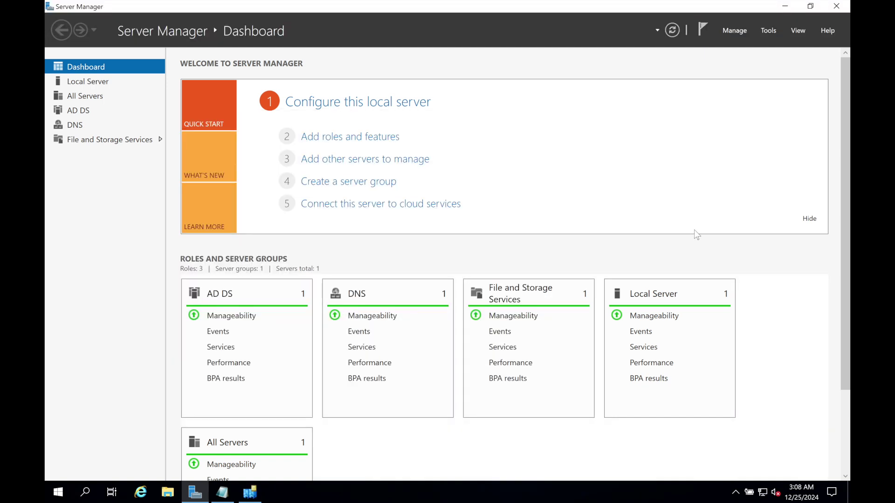
# Open Active Directory Sites and Services, expand both servers under Default-First-Site-Name, and show the NTDS Settings connections of WIN-SER-19.
pyautogui.click(768, 29)
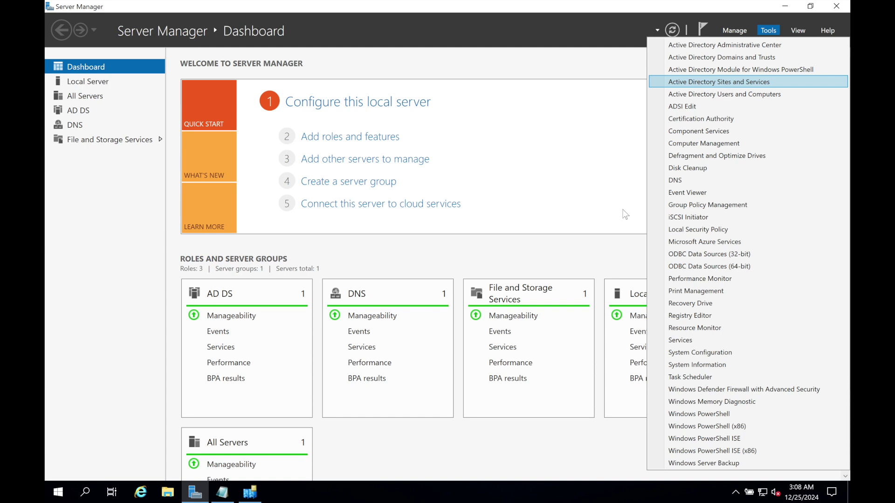
pyautogui.click(250, 494)
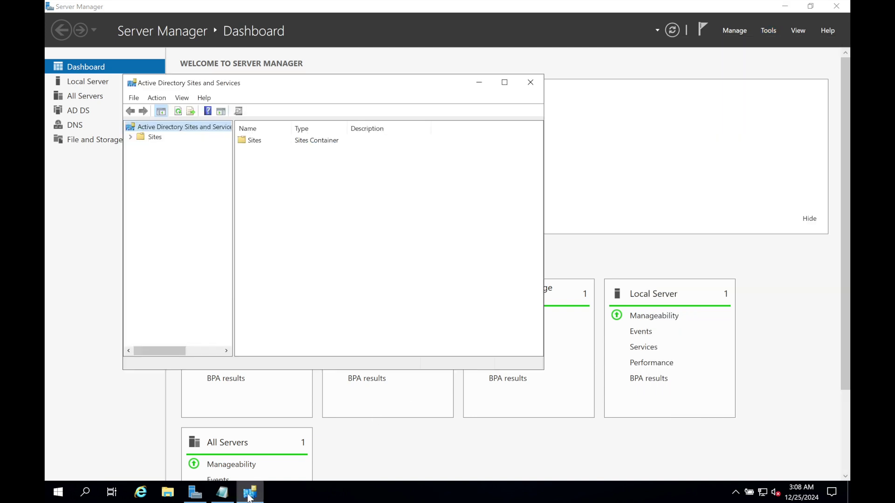
pyautogui.click(131, 137)
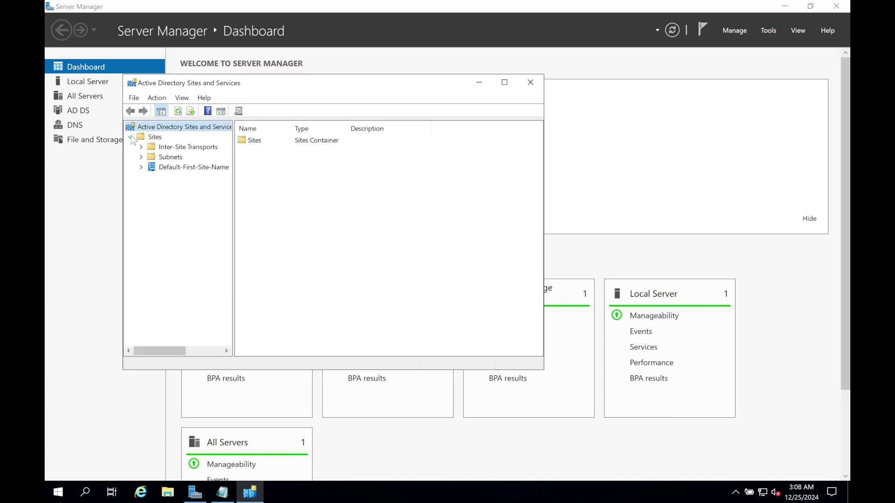
pyautogui.click(140, 166)
pyautogui.click(151, 177)
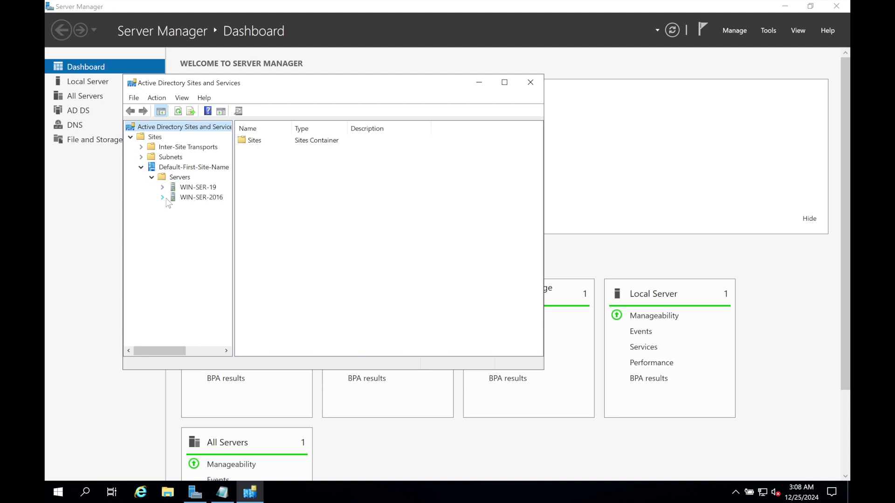
pyautogui.click(163, 198)
pyautogui.click(163, 188)
pyautogui.click(199, 199)
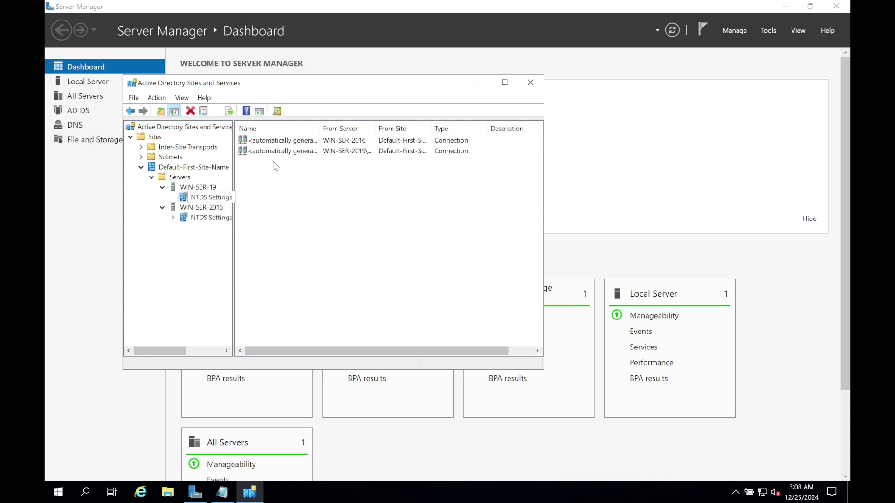
# Delete the automatically generated connection from WIN-SER-2019 in WIN-SER-19's NTDS Settings.
pyautogui.click(296, 154)
pyautogui.rightClick(296, 152)
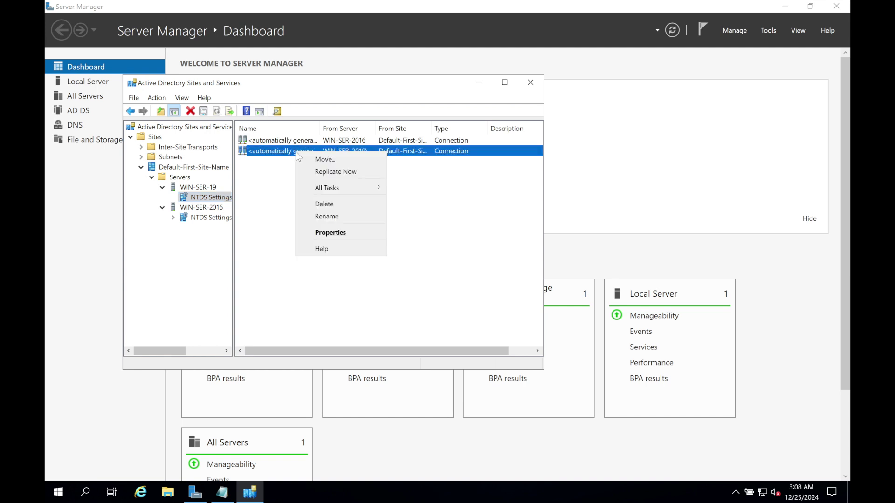
pyautogui.click(327, 204)
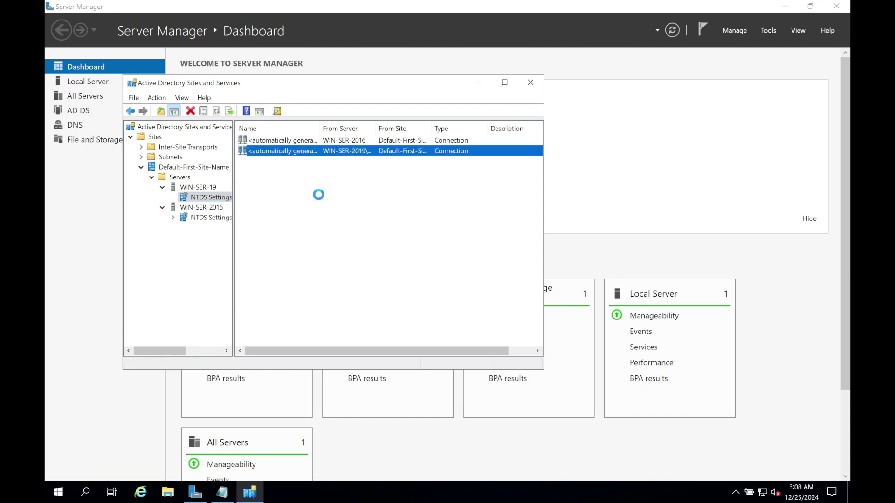
pyautogui.click(479, 324)
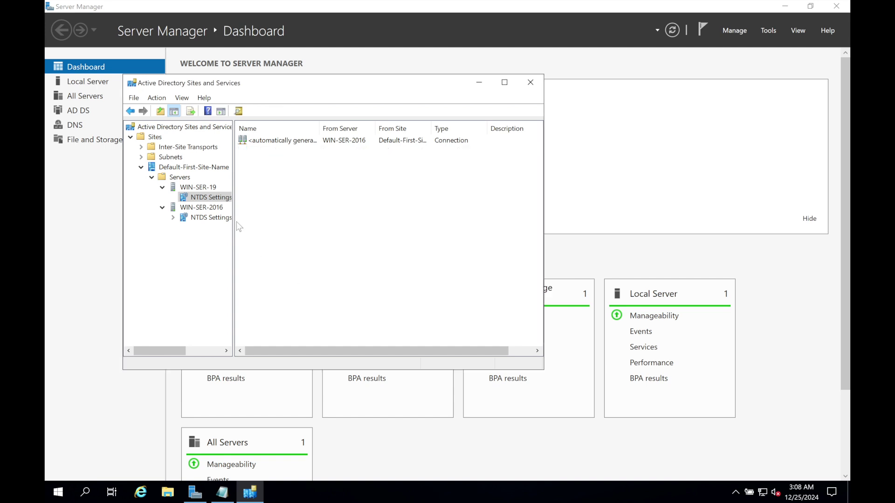
# Replicate immediately over WIN-SER-19's connection from WIN-SER-2016 and dismiss the resulting message.
pyautogui.rightClick(301, 145)
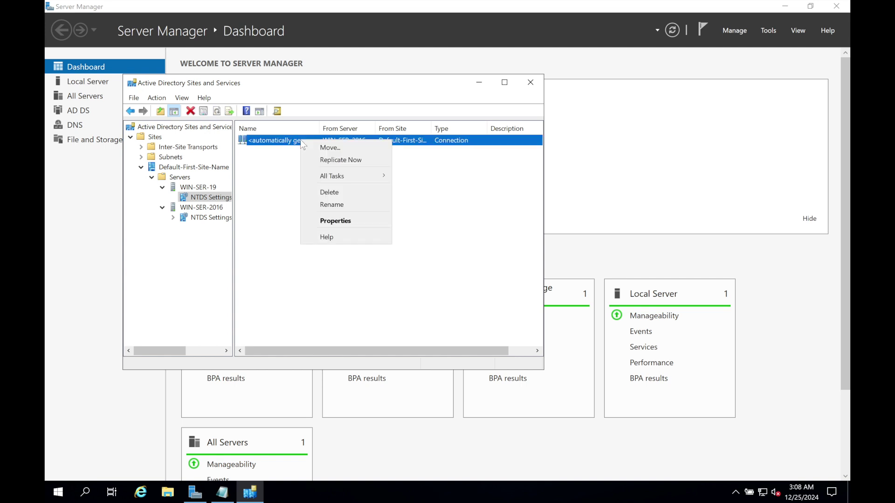
pyautogui.click(332, 161)
pyautogui.click(522, 328)
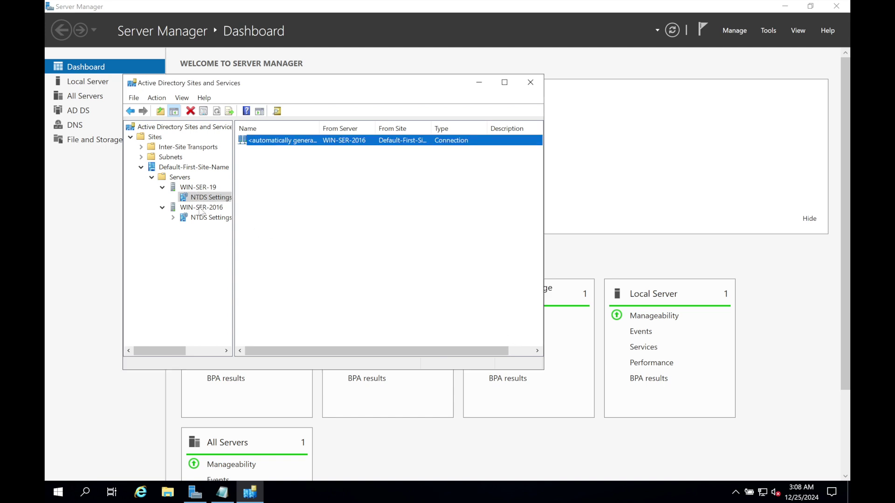
# Check the replication topology from WIN-SER-19's NTDS Settings and dismiss the resulting message.
pyautogui.rightClick(208, 201)
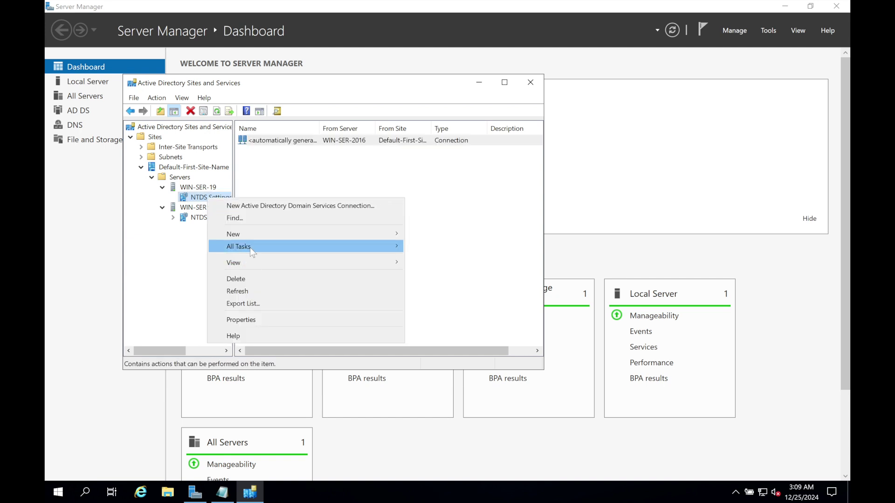
pyautogui.moveTo(250, 247)
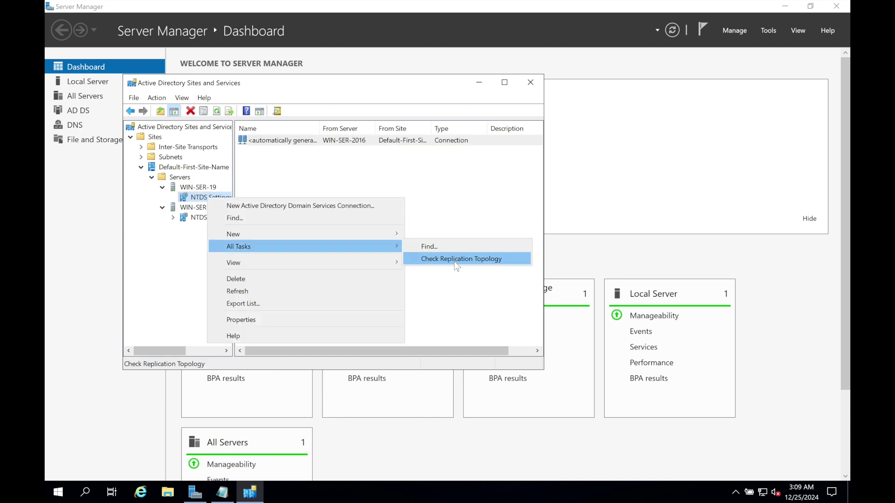
pyautogui.click(454, 260)
pyautogui.click(520, 339)
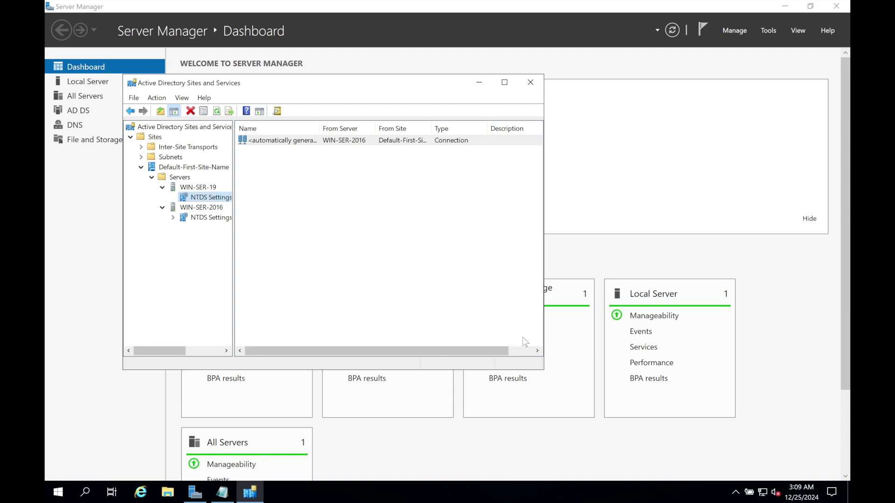
# Delete the automatically generated connection from WIN-SER-2019 in WIN-SER-2016's NTDS Settings.
pyautogui.click(202, 219)
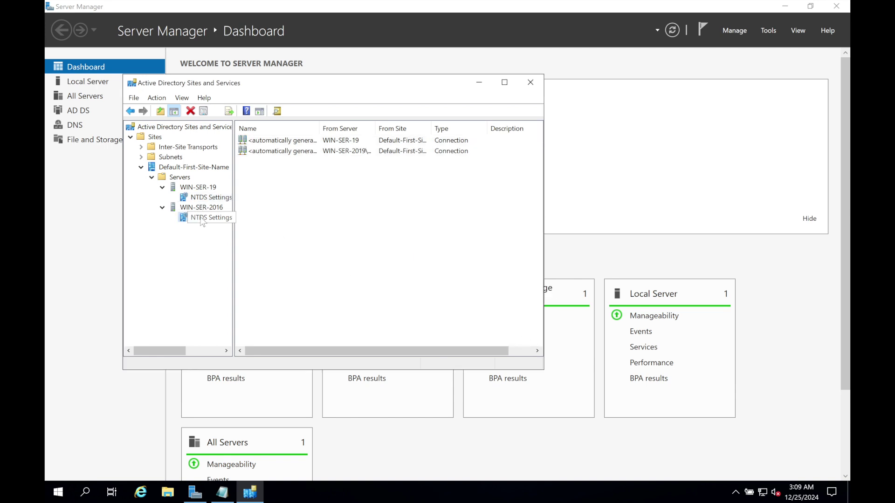
pyautogui.click(297, 152)
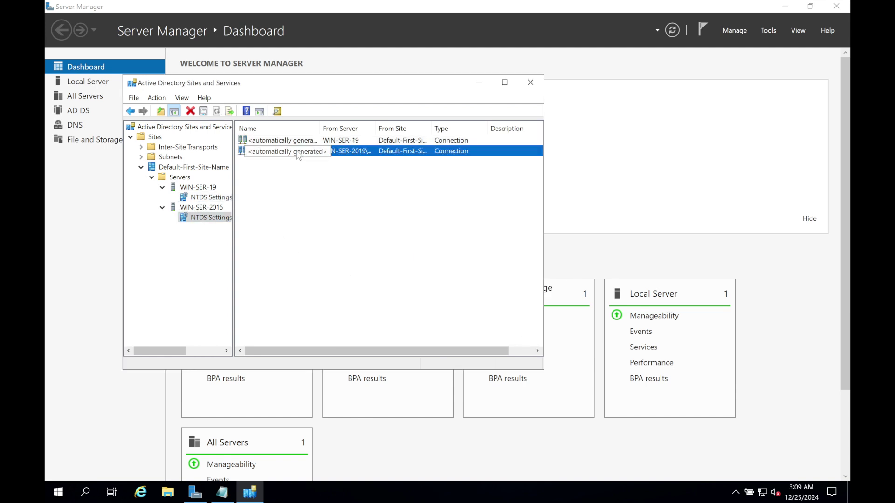
pyautogui.rightClick(298, 153)
pyautogui.click(322, 201)
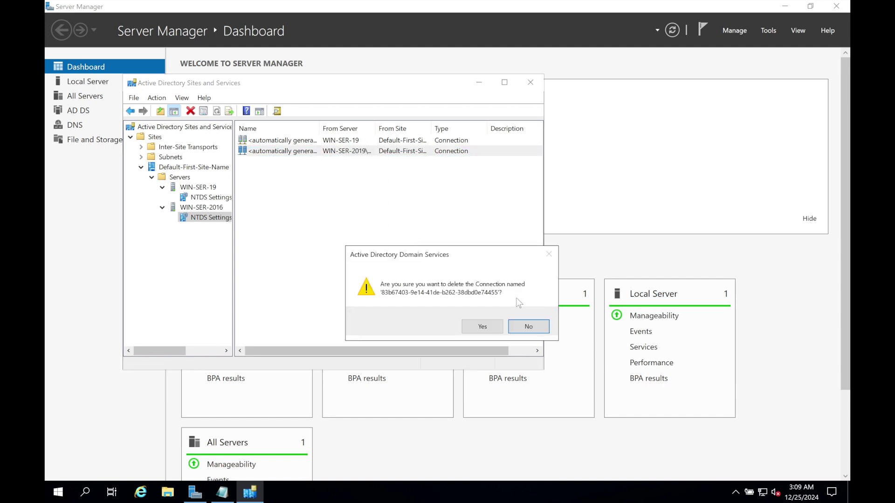
pyautogui.click(483, 326)
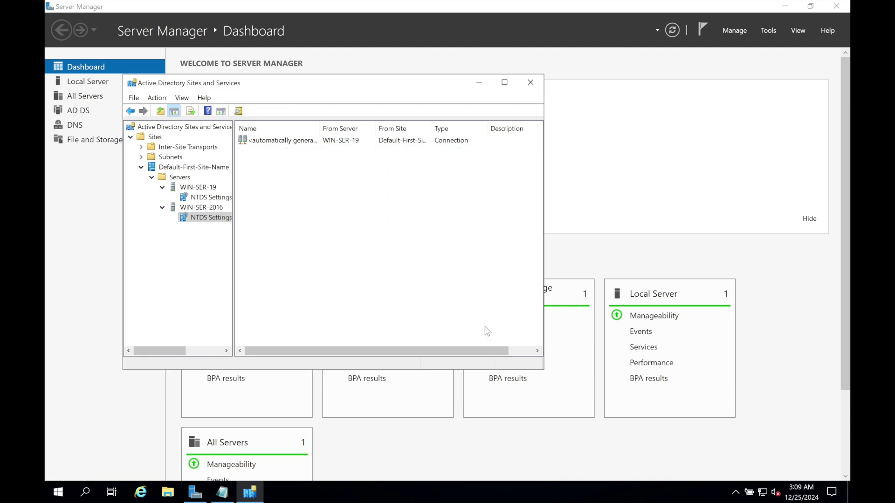
# Replicate immediately over WIN-SER-2016's connection from WIN-SER-19 and dismiss the resulting message.
pyautogui.click(299, 141)
pyautogui.rightClick(299, 142)
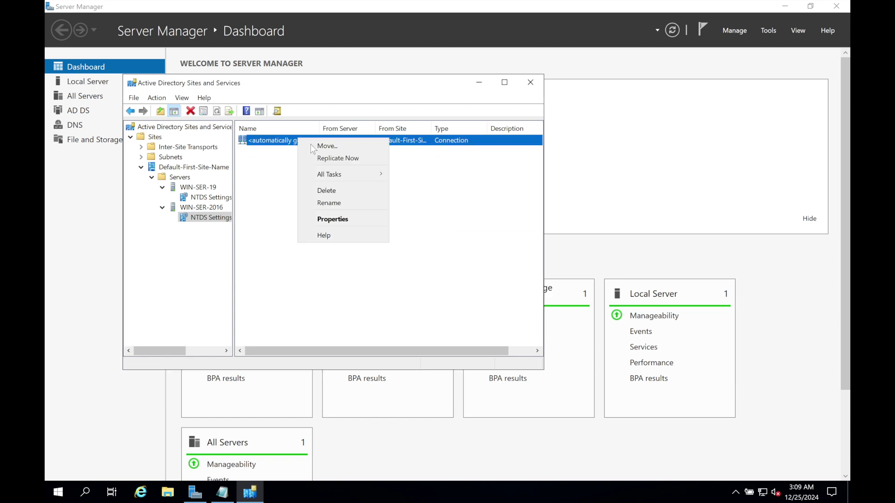
pyautogui.click(331, 161)
pyautogui.click(525, 326)
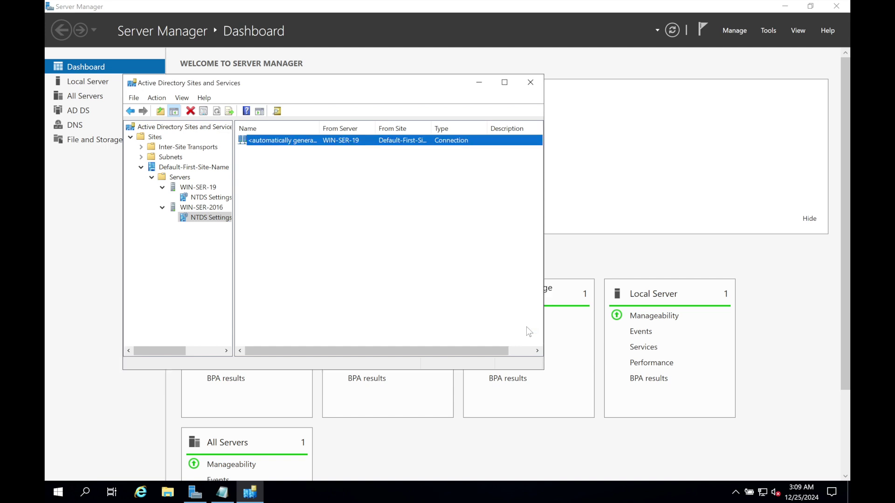
# Replicate the configuration from WIN-SER-2016 and then to WIN-SER-2016 through its NTDS Settings, dismissing each message.
pyautogui.rightClick(196, 219)
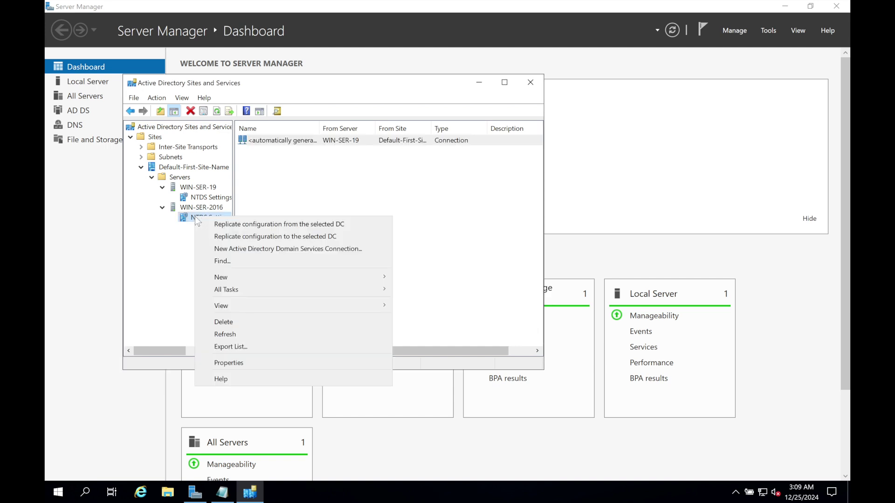
pyautogui.click(236, 225)
pyautogui.click(522, 326)
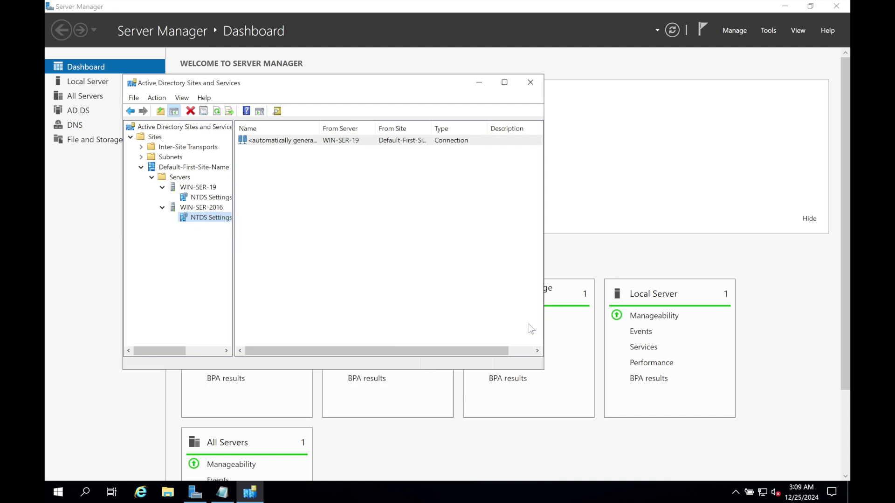
pyautogui.rightClick(201, 222)
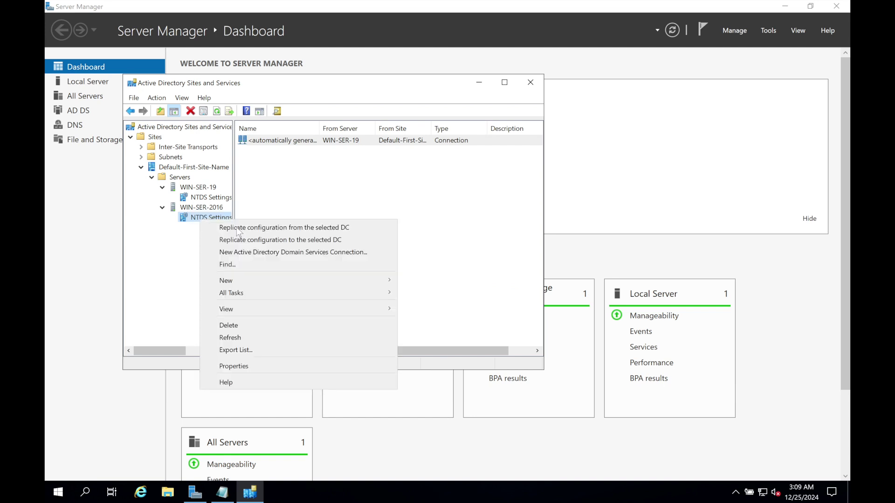
pyautogui.click(253, 240)
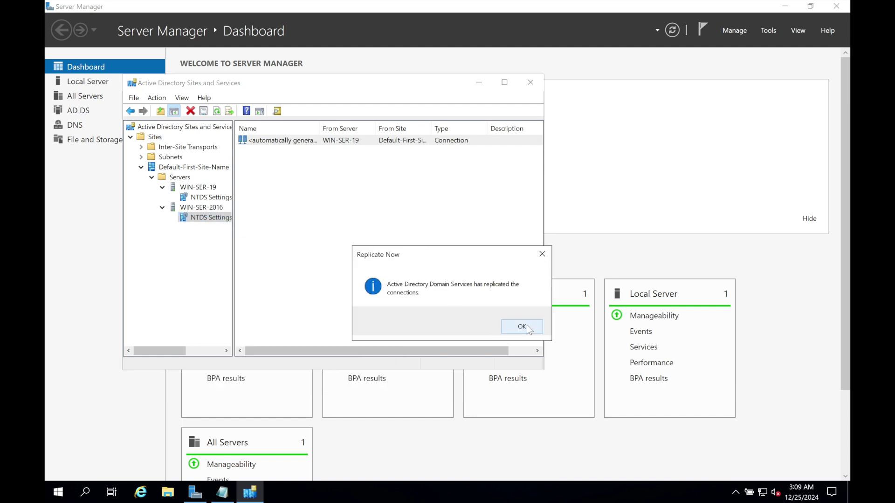
pyautogui.click(522, 326)
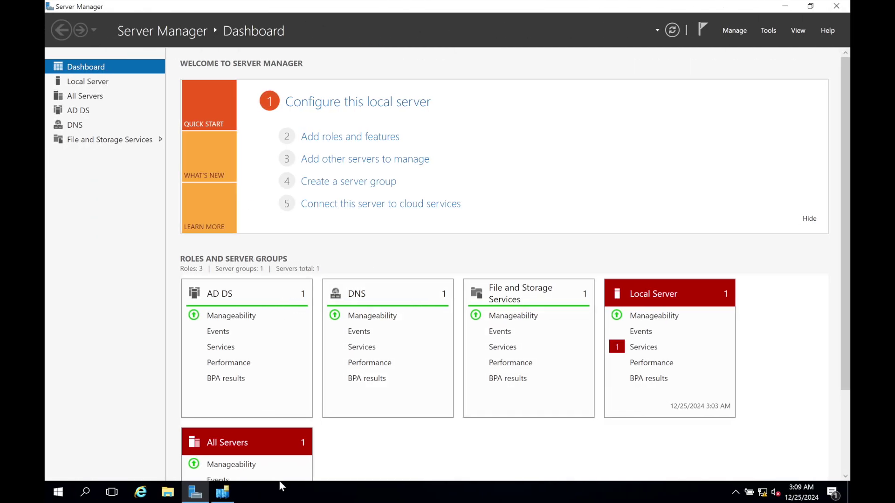
# On the Windows Server 2016 domain controller, bring up Active Directory Sites and Services, expand both servers, and show WIN-SER-19's NTDS Settings connections.
pyautogui.click(225, 493)
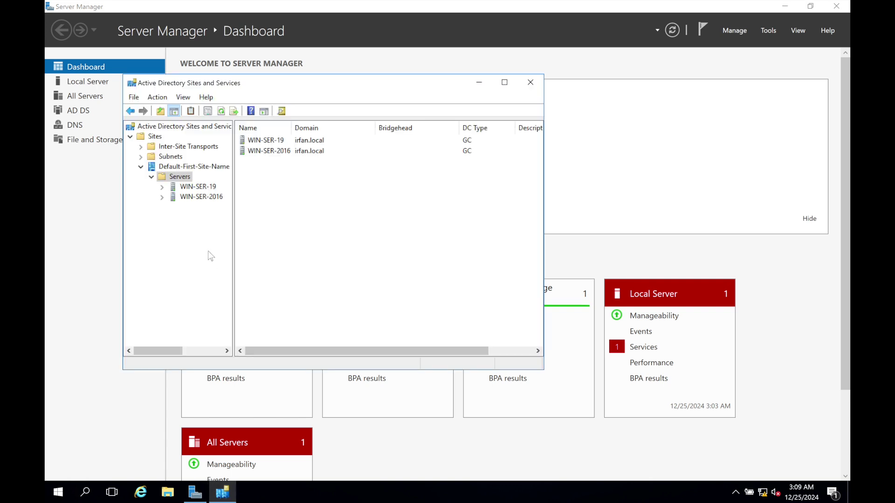
pyautogui.click(162, 197)
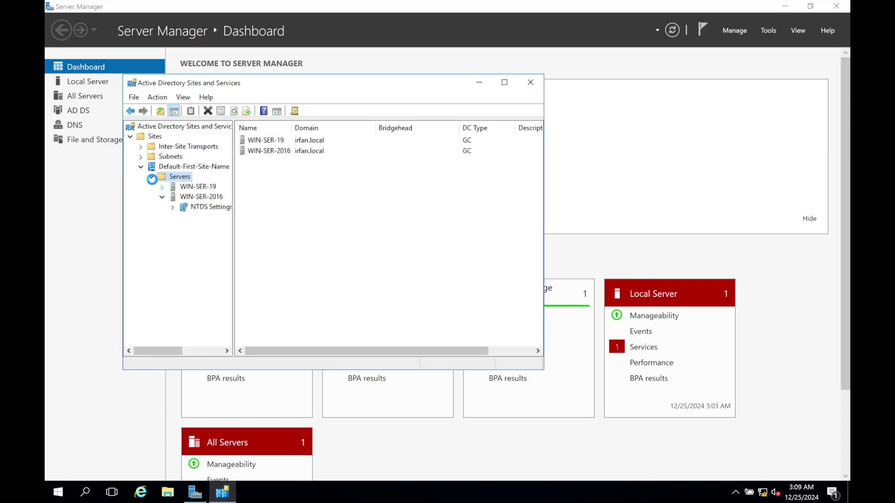
pyautogui.click(162, 186)
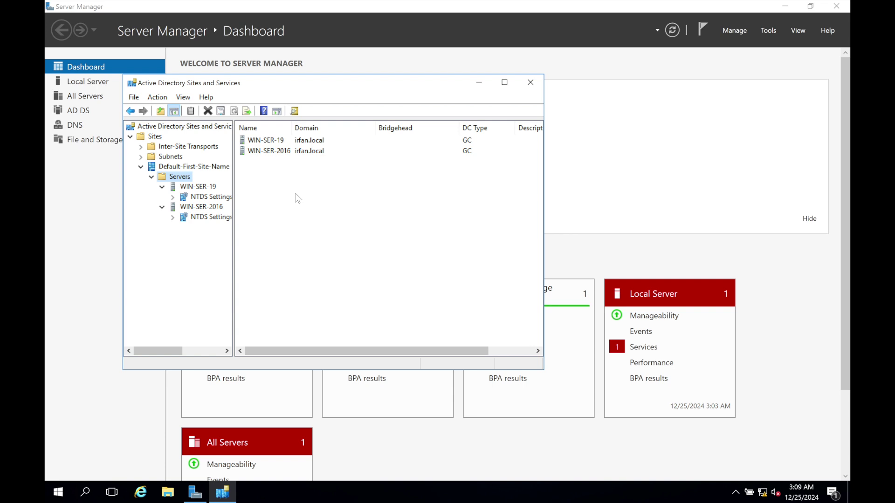
pyautogui.click(203, 198)
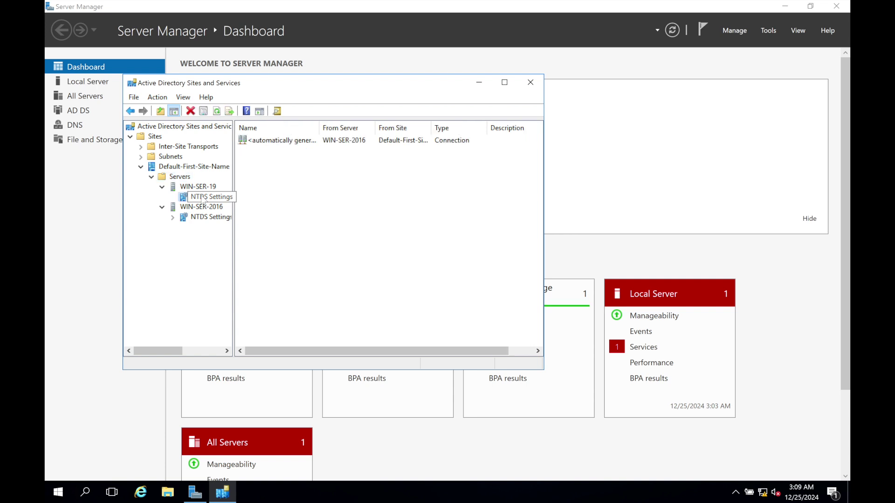
pyautogui.rightClick(290, 143)
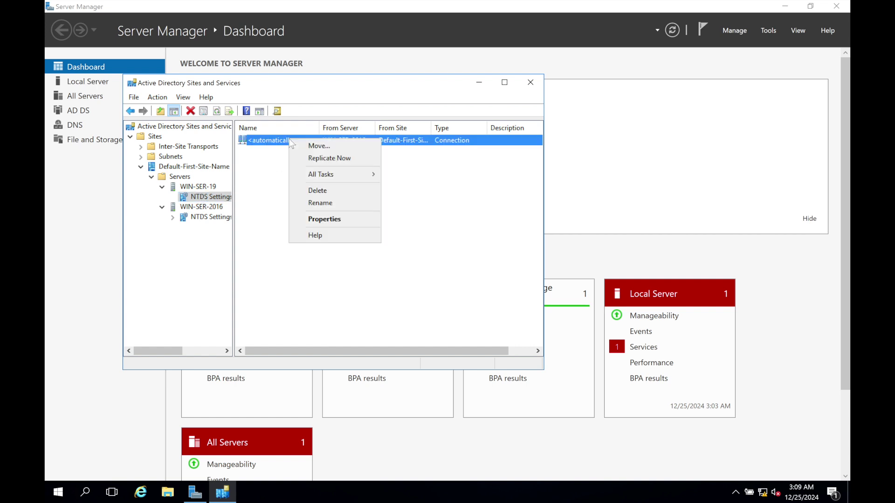
# Check the replication topology for WIN-SER-19's NTDS Settings from this domain controller and refresh its connection list.
pyautogui.rightClick(207, 199)
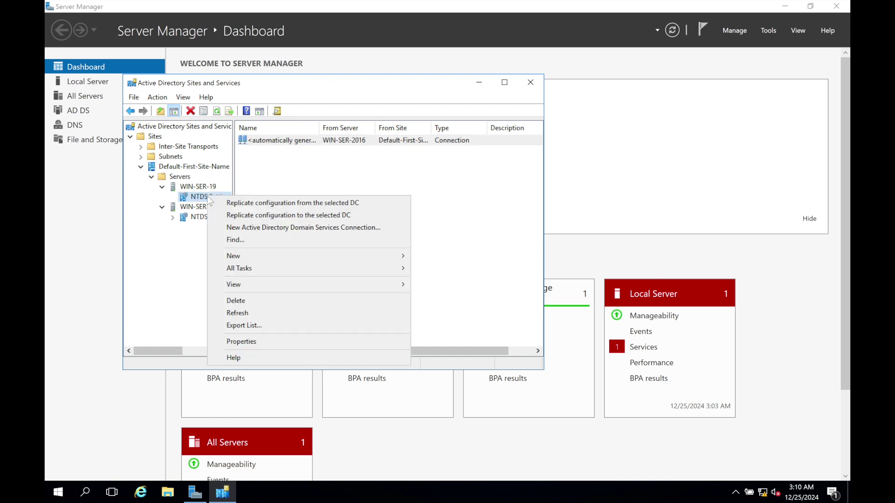
pyautogui.moveTo(255, 273)
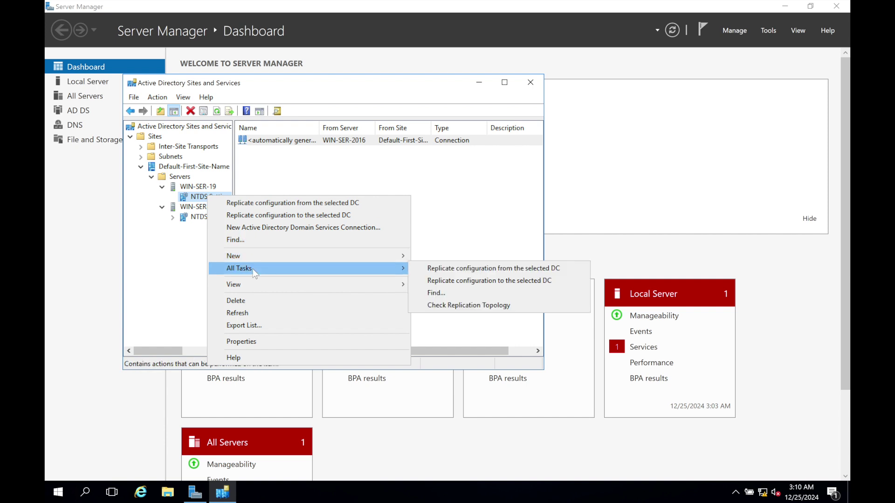
pyautogui.click(460, 309)
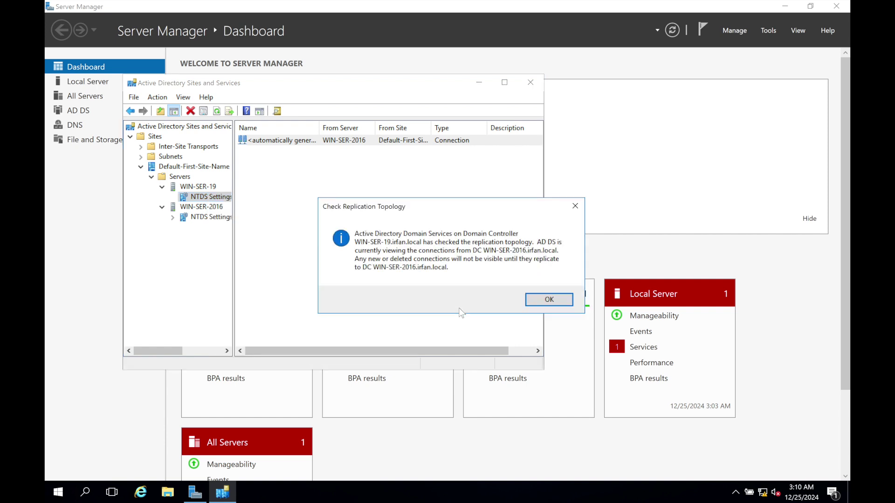
pyautogui.click(538, 302)
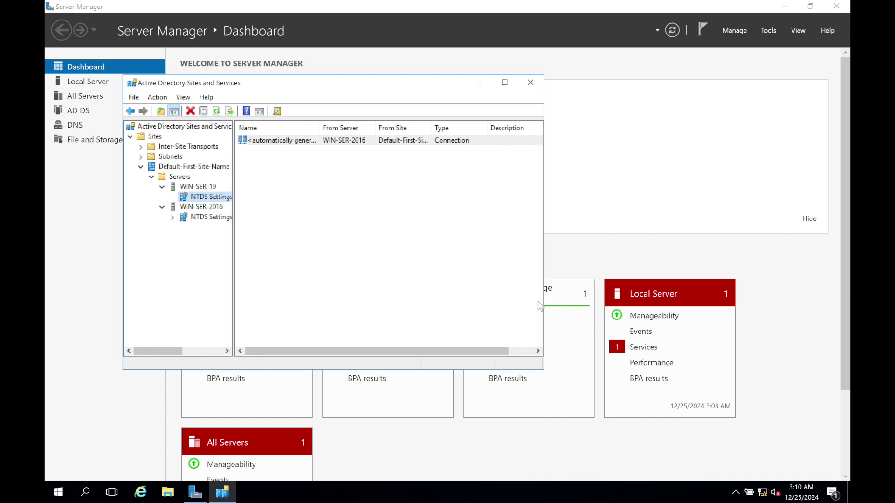
pyautogui.rightClick(299, 182)
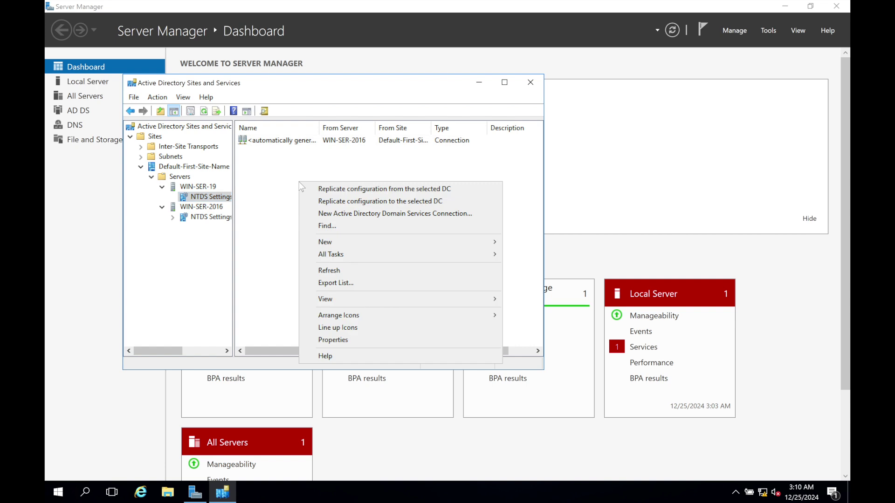
pyautogui.click(337, 270)
# Run Replicate Now on WIN-SER-19's connection from WIN-SER-2016 and close the confirmation.
pyautogui.click(303, 141)
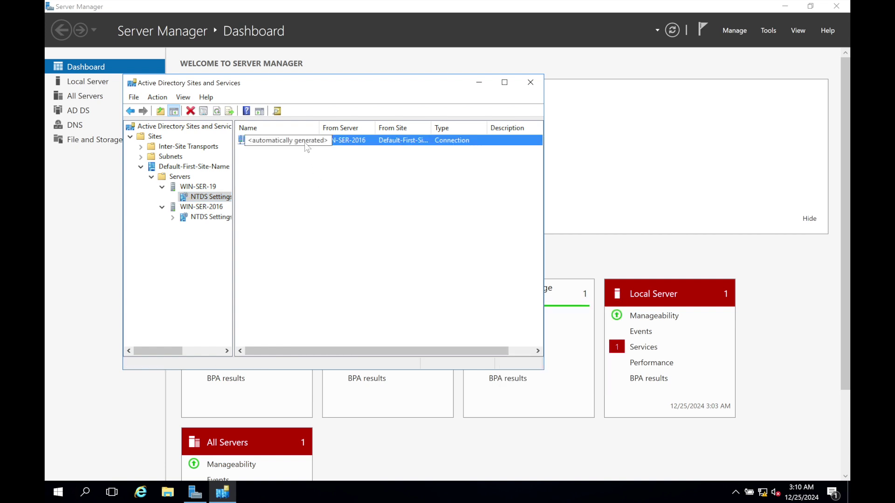
pyautogui.rightClick(304, 142)
pyautogui.click(337, 162)
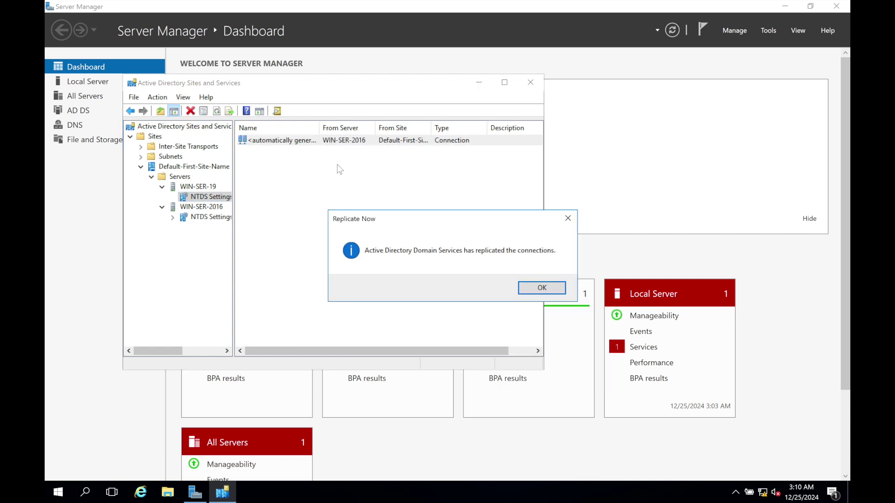
pyautogui.click(554, 294)
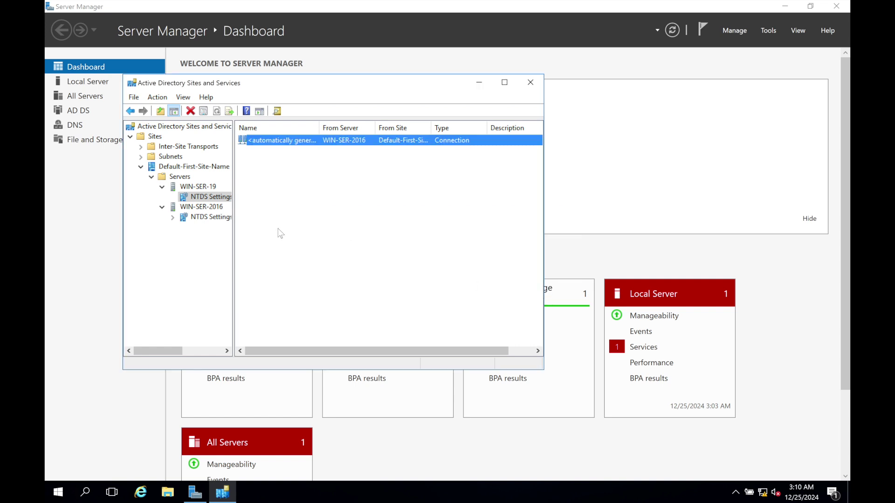
# Check the replication topology for WIN-SER-2016's NTDS Settings and refresh its connection list.
pyautogui.click(204, 220)
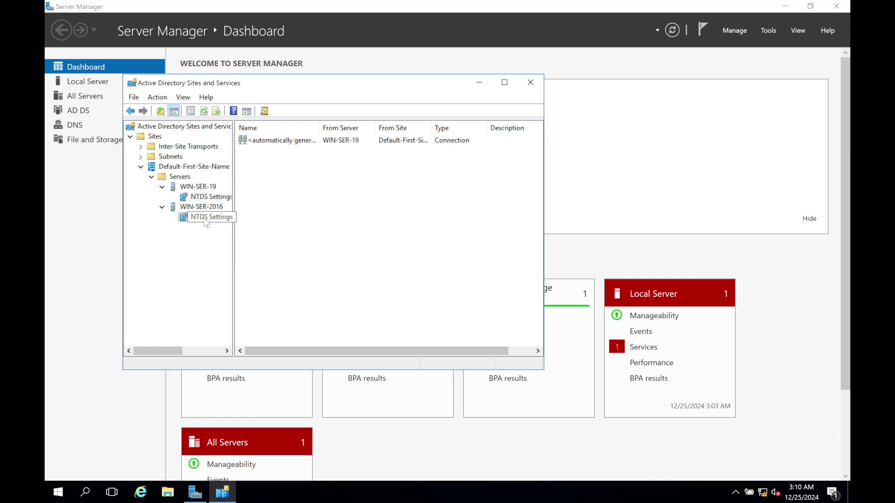
pyautogui.rightClick(206, 223)
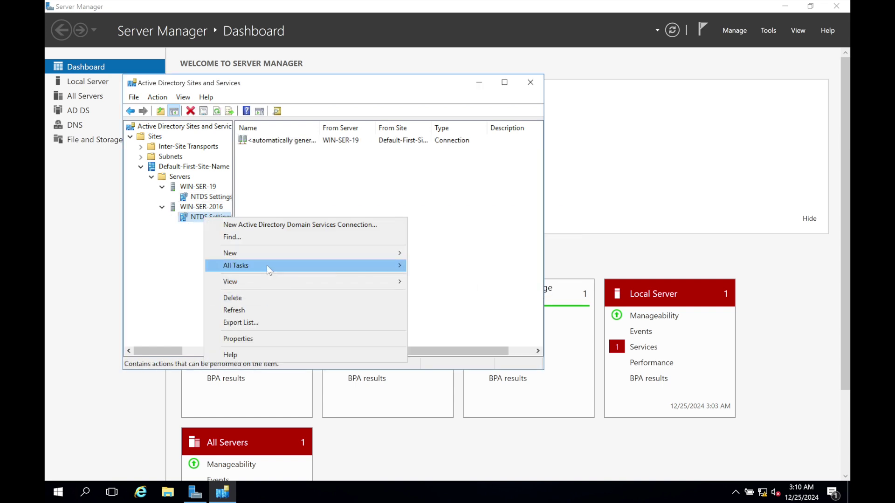
pyautogui.moveTo(267, 265)
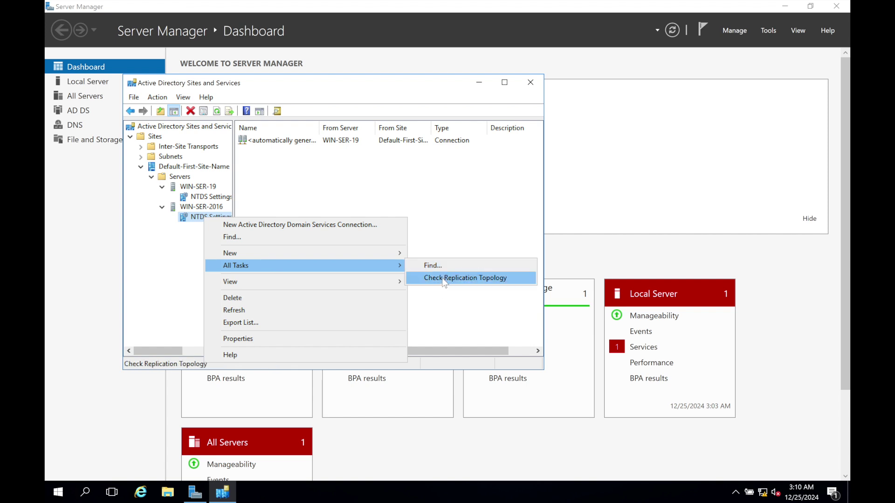
pyautogui.click(444, 279)
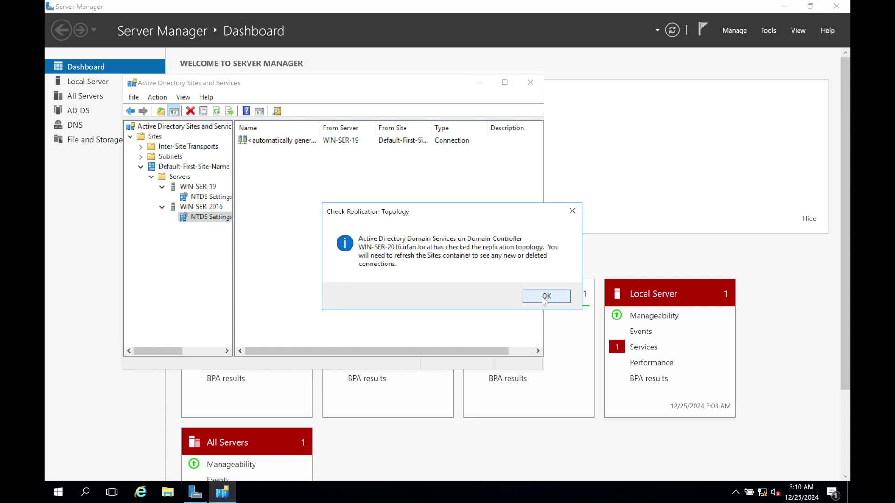
pyautogui.click(545, 298)
pyautogui.rightClick(282, 180)
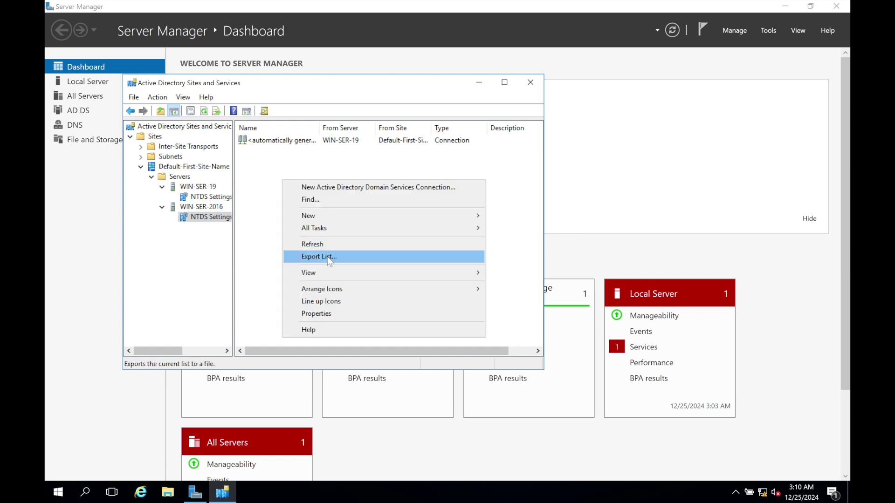
pyautogui.click(327, 243)
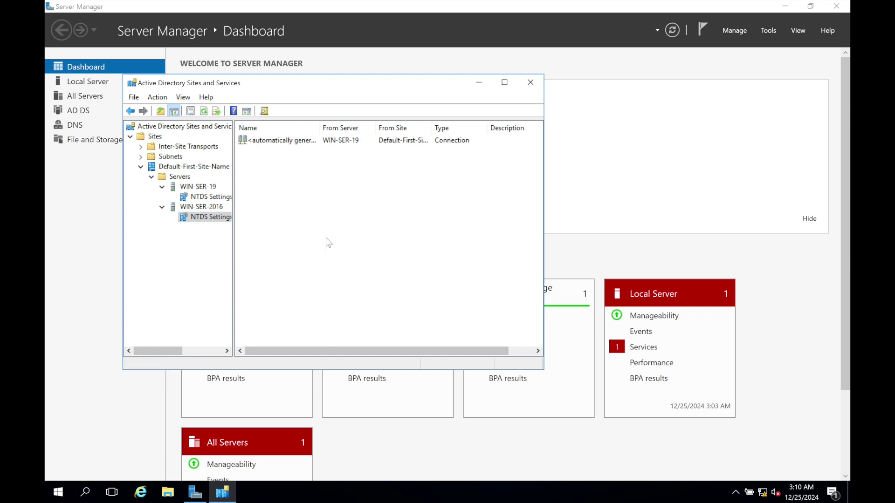
# Run Replicate Now on WIN-SER-2016's connection from WIN-SER-19 and close the confirmation.
pyautogui.click(301, 140)
pyautogui.rightClick(301, 141)
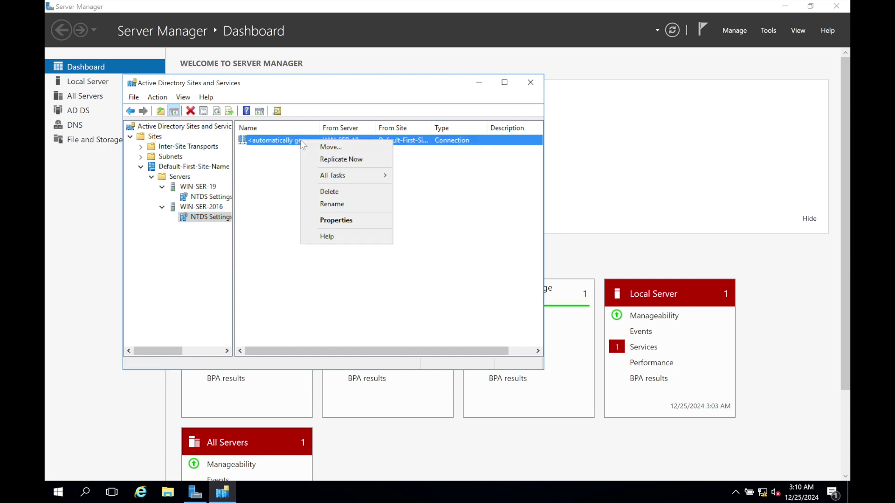
pyautogui.click(330, 160)
pyautogui.click(531, 287)
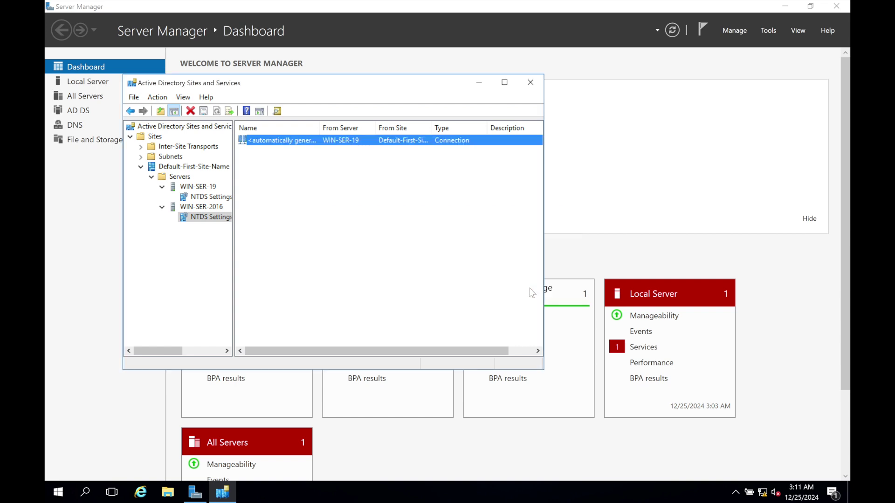
# Close Active Directory Sites and Services on WIN-SER-2016 and bring Server Manager to the front on WIN-SER-19.
pyautogui.click(404, 290)
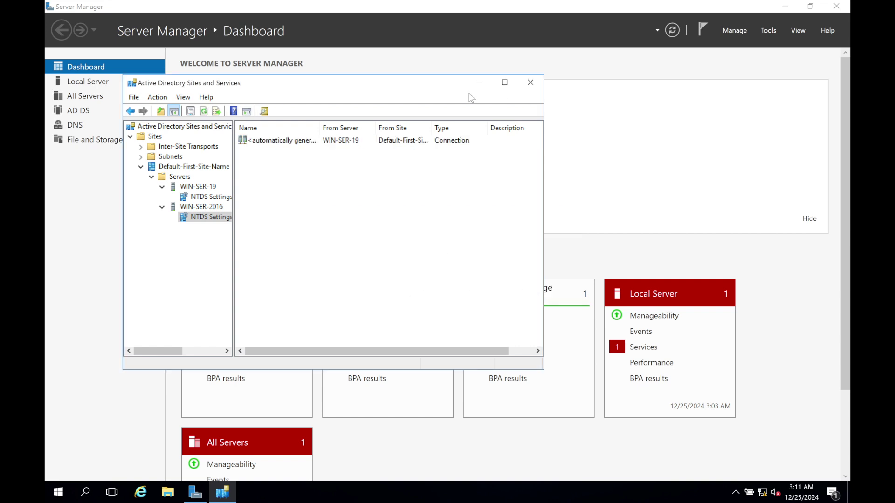
pyautogui.click(531, 84)
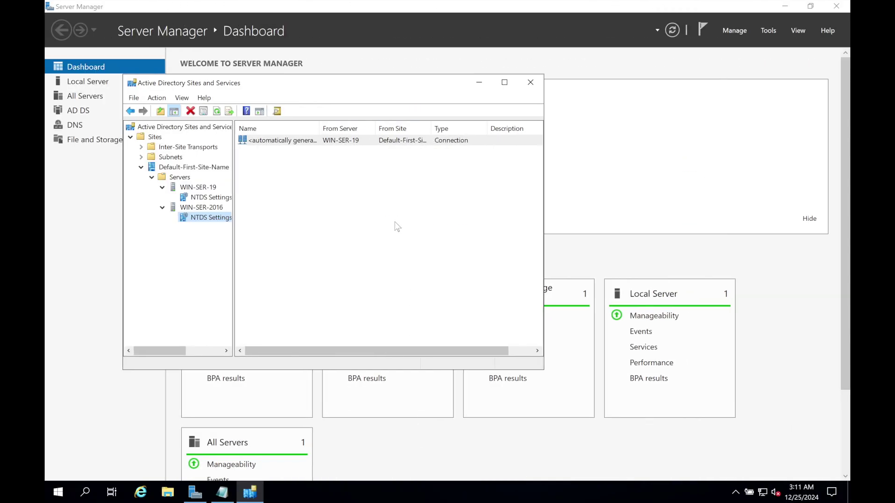
pyautogui.click(569, 5)
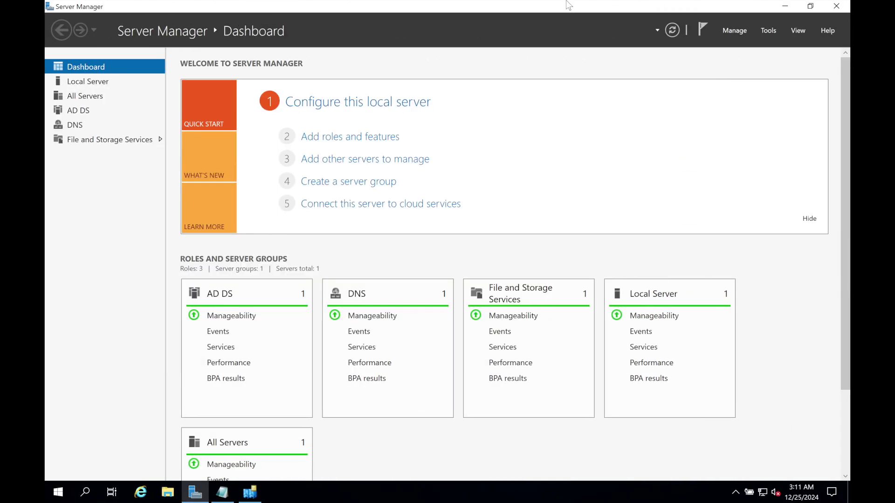
pyautogui.moveTo(569, 1)
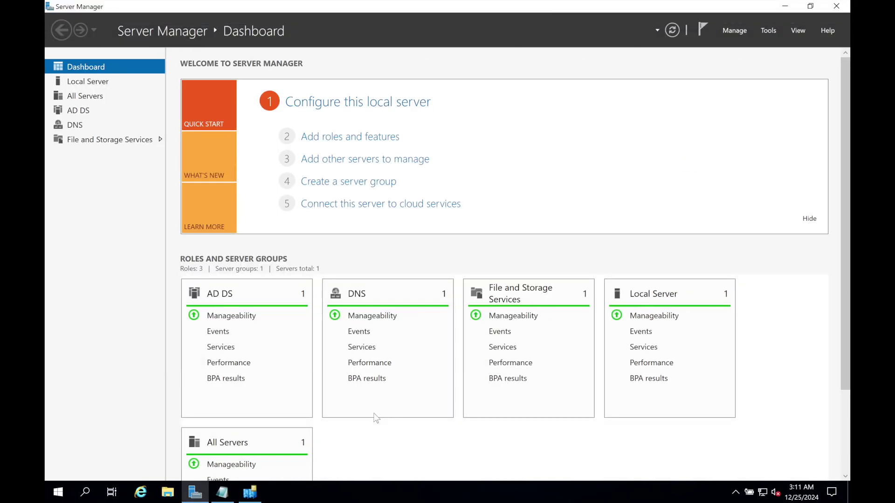
# Open Windows PowerShell as administrator on WIN-SER-19 and widen its window.
pyautogui.click(87, 493)
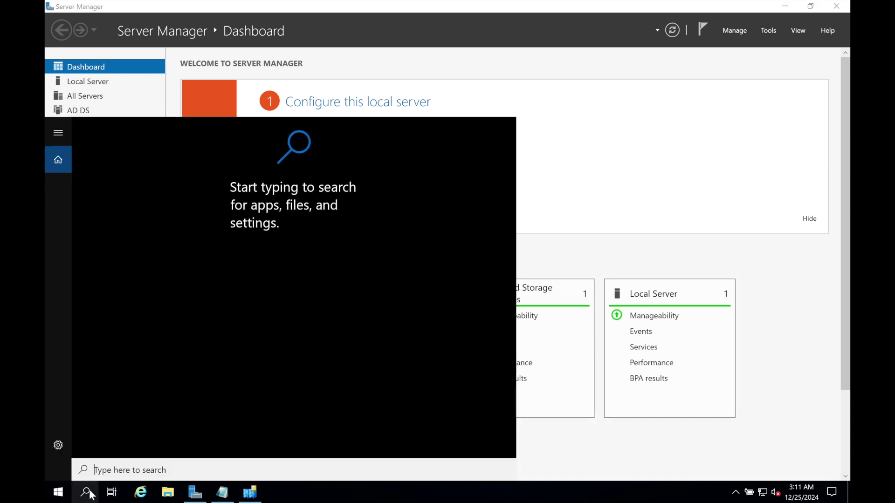
pyautogui.write('power')
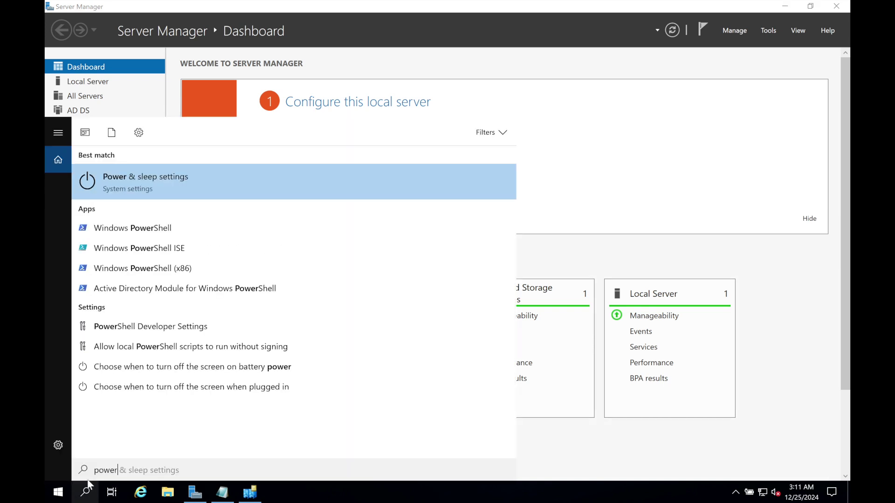
pyautogui.rightClick(162, 234)
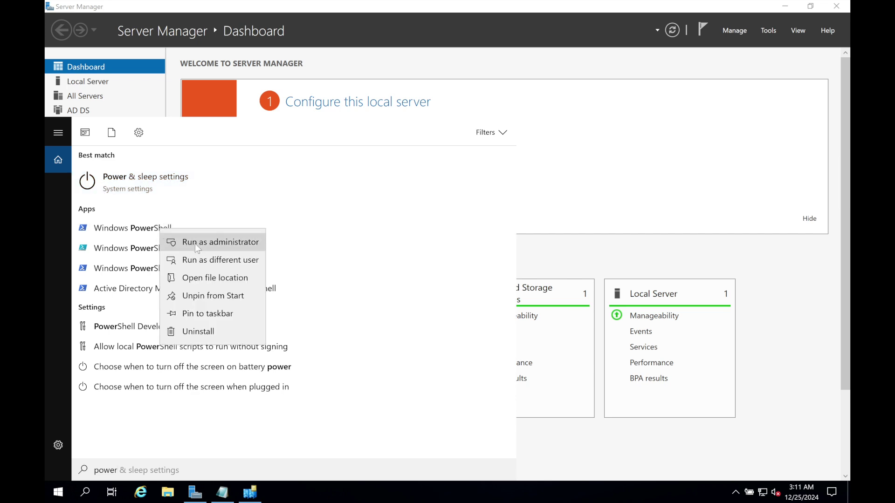
pyautogui.press('Escape')
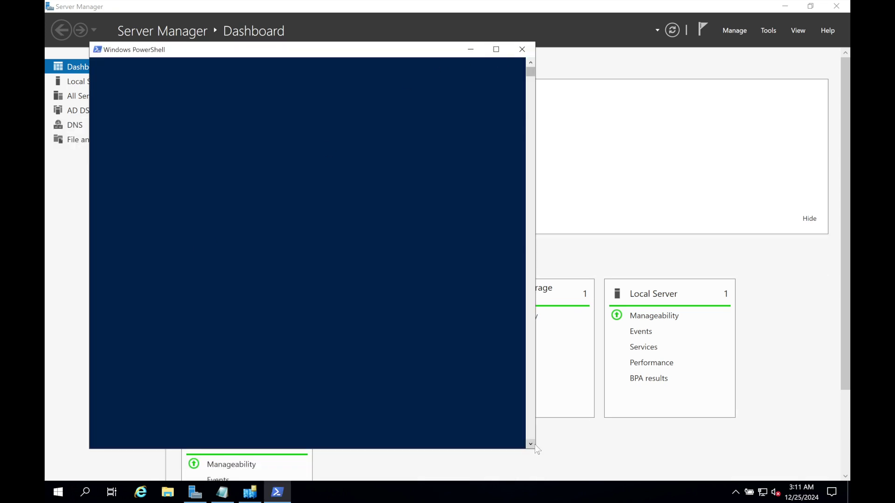
pyautogui.moveTo(535, 447); pyautogui.dragTo(742, 449)
pyautogui.click(260, 161)
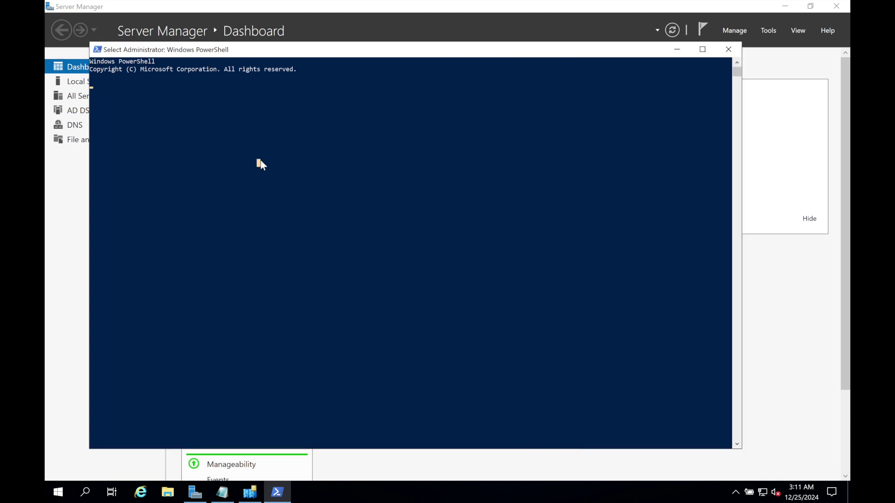
pyautogui.press('Escape')
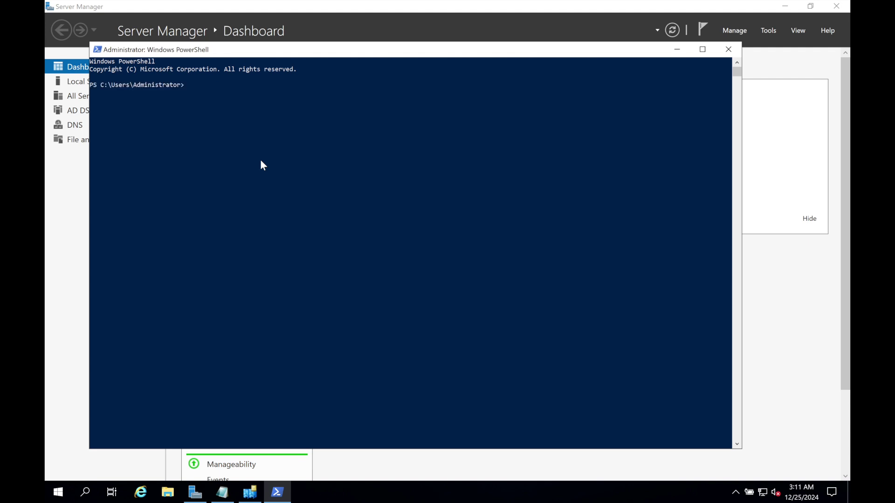
# Change to the root of drive C with cd\ and clear the console with cls.
pyautogui.click(229, 108)
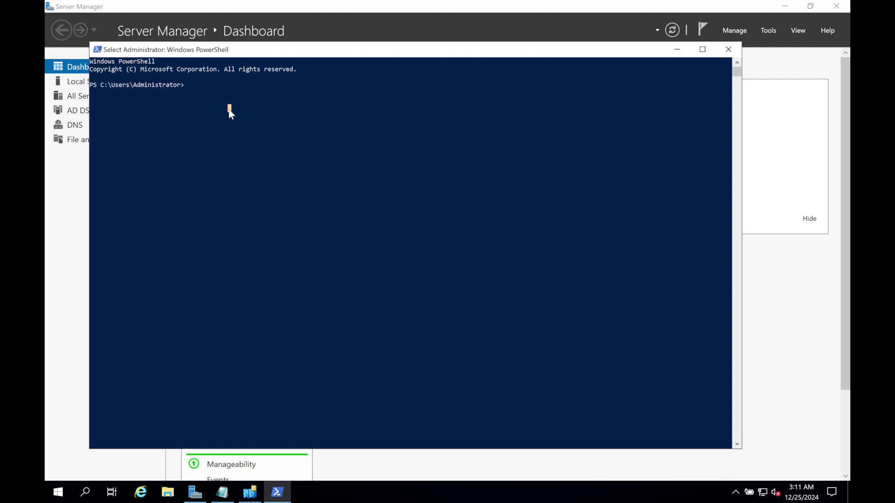
pyautogui.write('cdccd')
pyautogui.press('BackSpace')
pyautogui.press('BackSpace')
pyautogui.press('BackSpace')
pyautogui.press('BackSpace')
pyautogui.press('BackSpace')
pyautogui.write('cd')
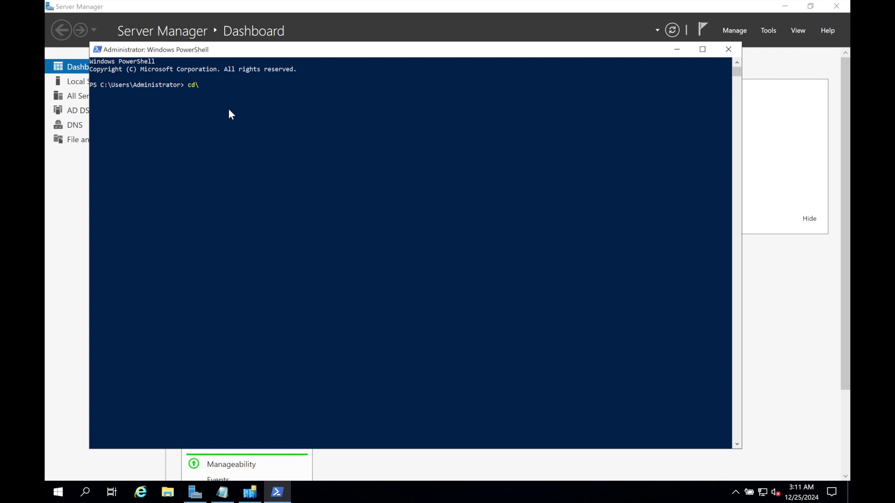
pyautogui.write('cls')
pyautogui.press('Return')
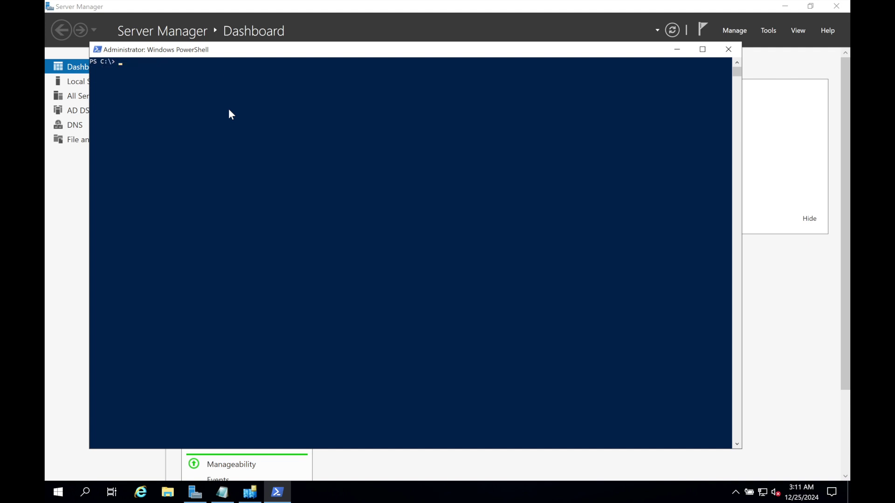
# Start ntdsutil and go through roles to its server connections prompt with connections.
pyautogui.write('ntdsutil')
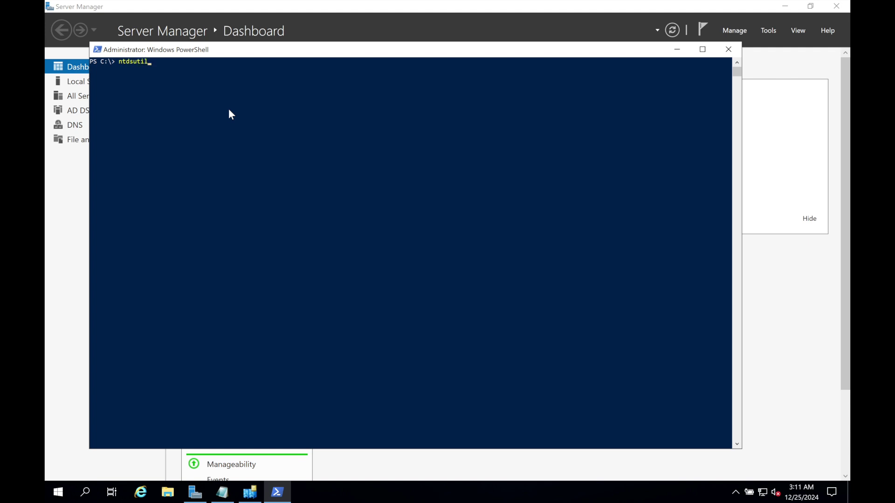
pyautogui.press('Return')
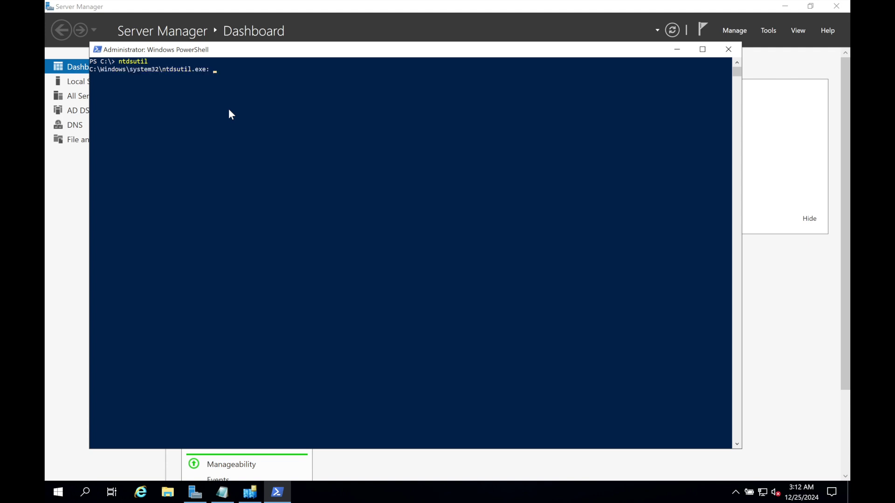
pyautogui.write('roles')
pyautogui.press('Return')
pyautogui.write('connections')
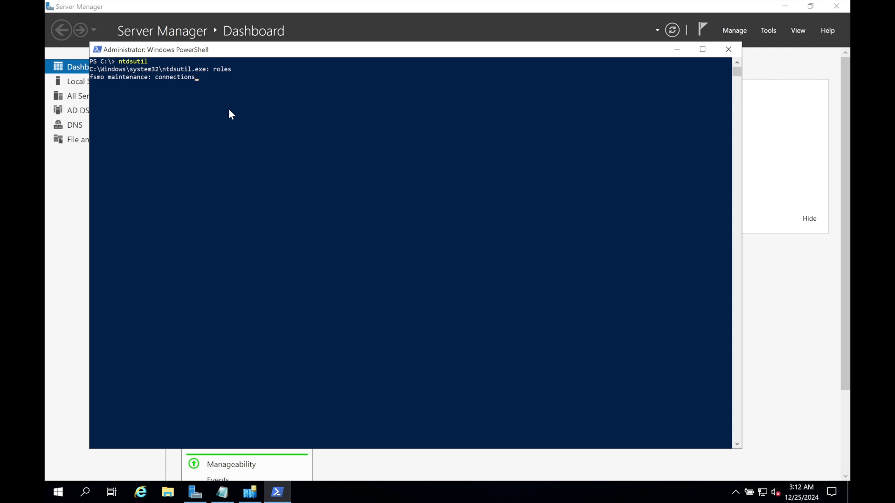
pyautogui.press('Return')
# Begin the command "connect to server win-ser-" at the server connections prompt, leaving the name's ending open.
pyautogui.write('connections: connec')
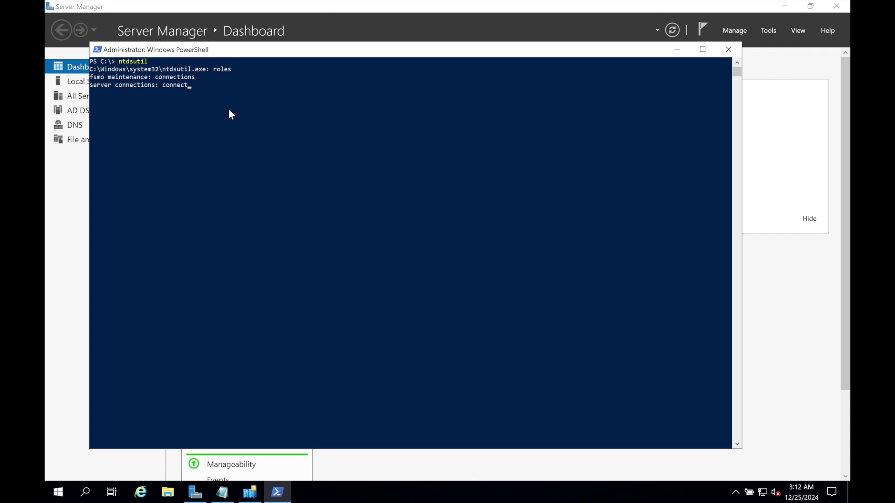
pyautogui.write(' to')
pyautogui.write('19')
pyautogui.press('BackSpace')
pyautogui.press('BackSpace')
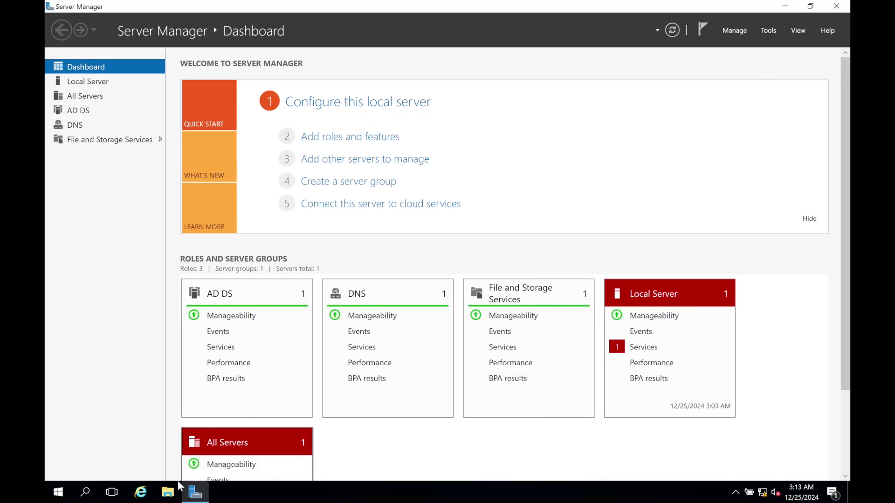
# Check the computer name in the System properties of the Windows Server 2016 machine and put the window away.
pyautogui.click(168, 493)
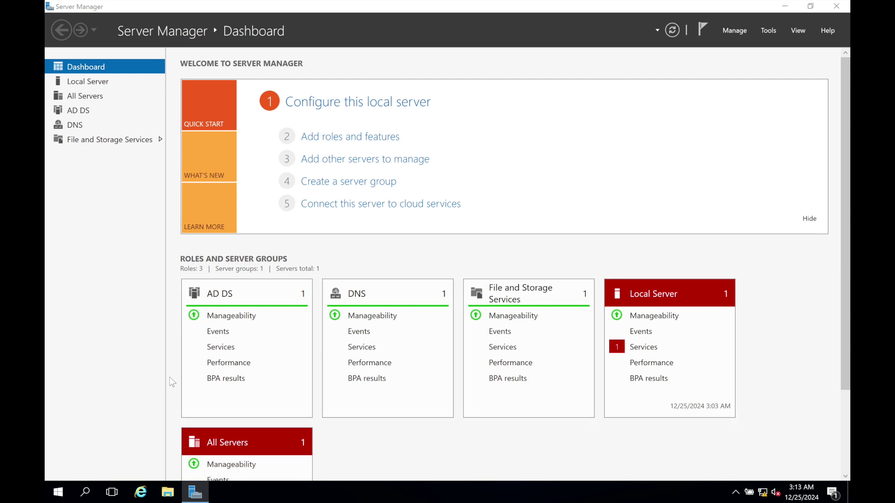
pyautogui.click(168, 492)
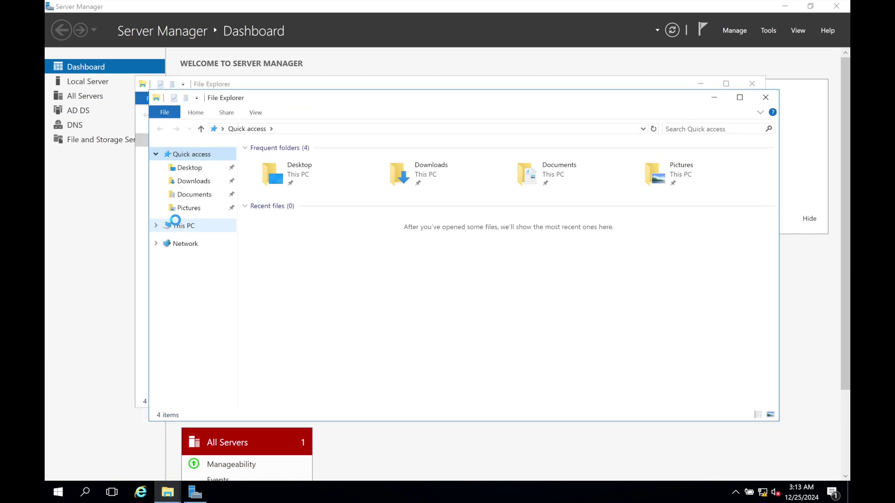
pyautogui.rightClick(183, 229)
pyautogui.click(218, 376)
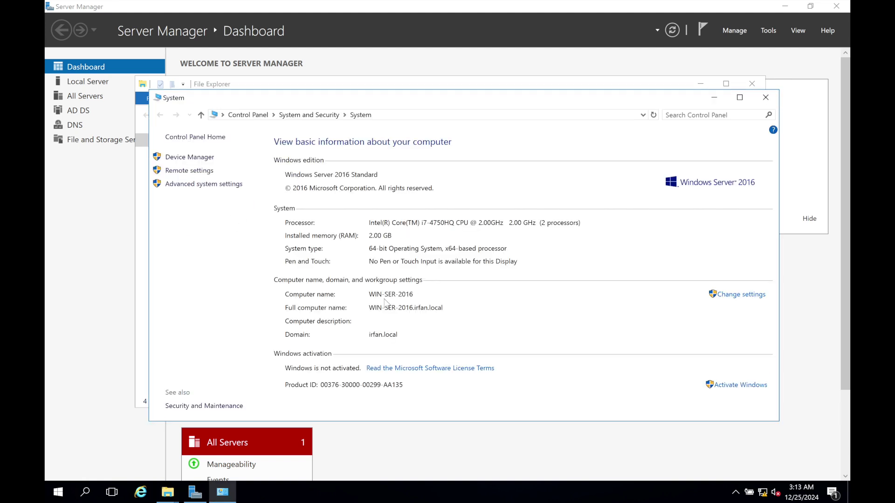
pyautogui.click(714, 96)
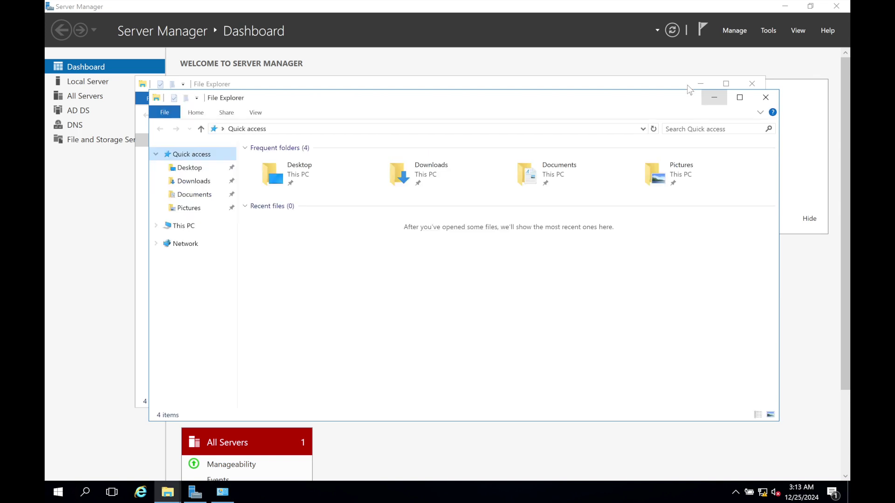
pyautogui.click(752, 82)
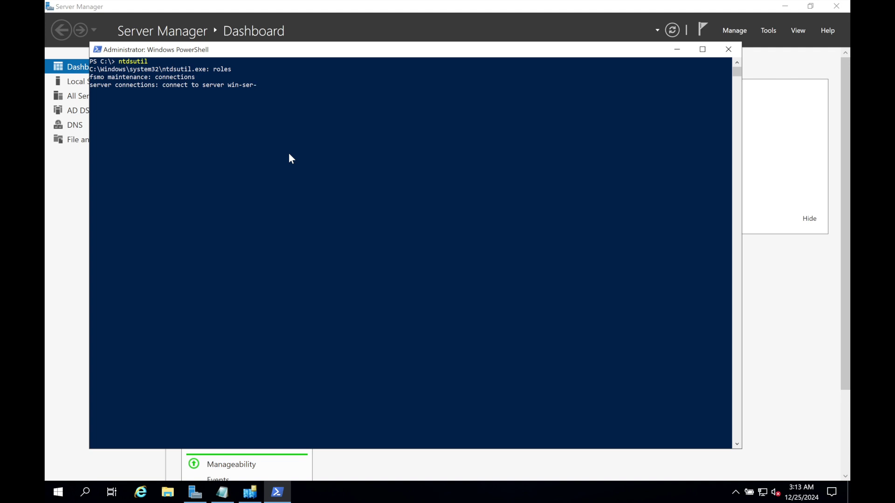
# Complete the connection command for server win-ser-2016 and quit to the fsmo maintenance prompt.
pyautogui.write('2016')
pyautogui.press('Return')
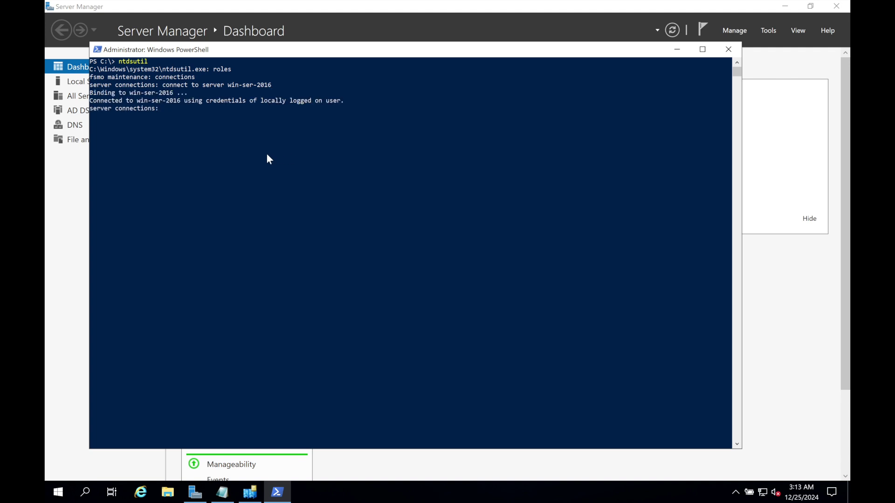
pyautogui.write('quit')
pyautogui.press('Return')
# List the fsmo maintenance commands with help and place the Notepad list of transfer commands beside the console text.
pyautogui.write('help')
pyautogui.press('Return')
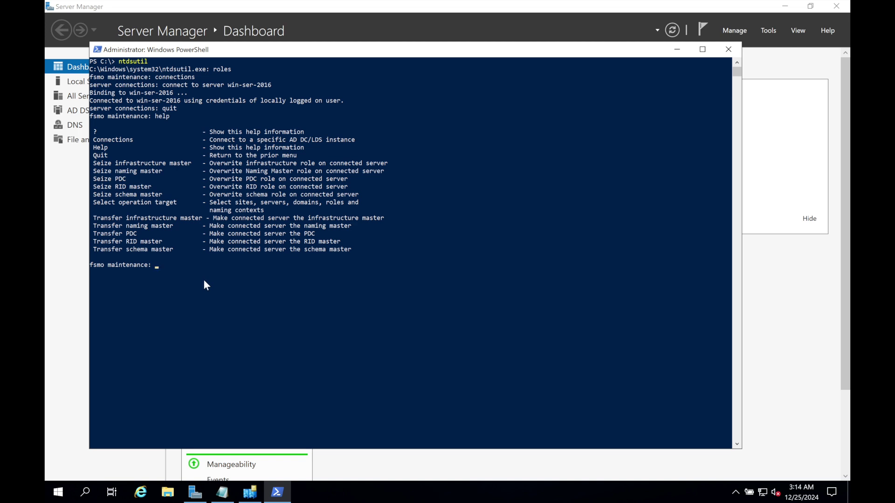
pyautogui.click(222, 495)
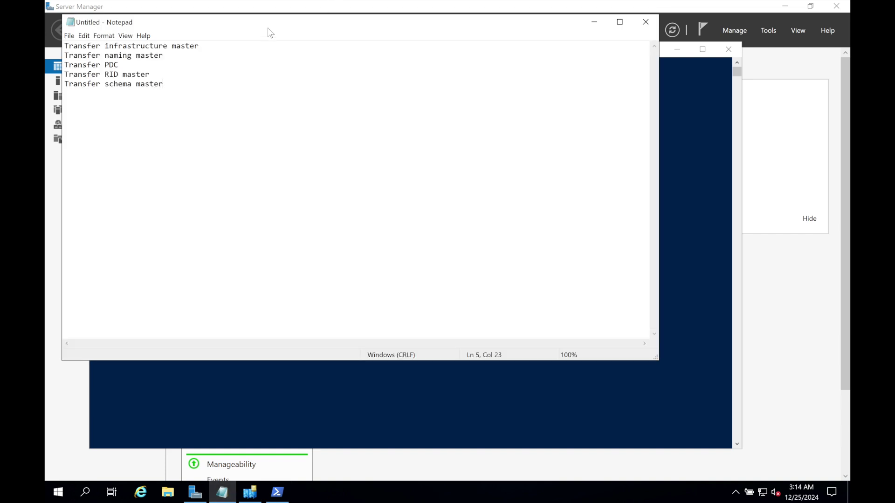
pyautogui.moveTo(268, 28); pyautogui.dragTo(476, 86)
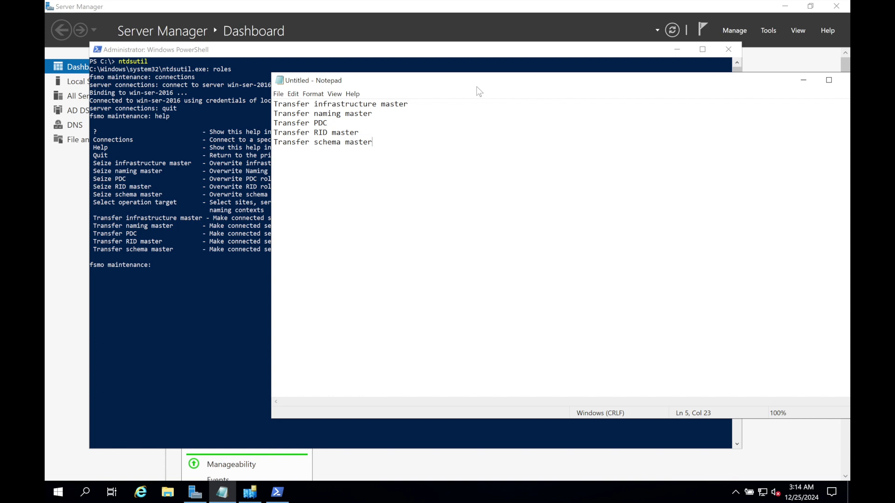
# Copy "Transfer infrastructure master" from Notepad, run it at the fsmo maintenance prompt, and confirm the role transfer to win-ser-2016.
pyautogui.moveTo(410, 105); pyautogui.dragTo(267, 107)
pyautogui.press('super+c')
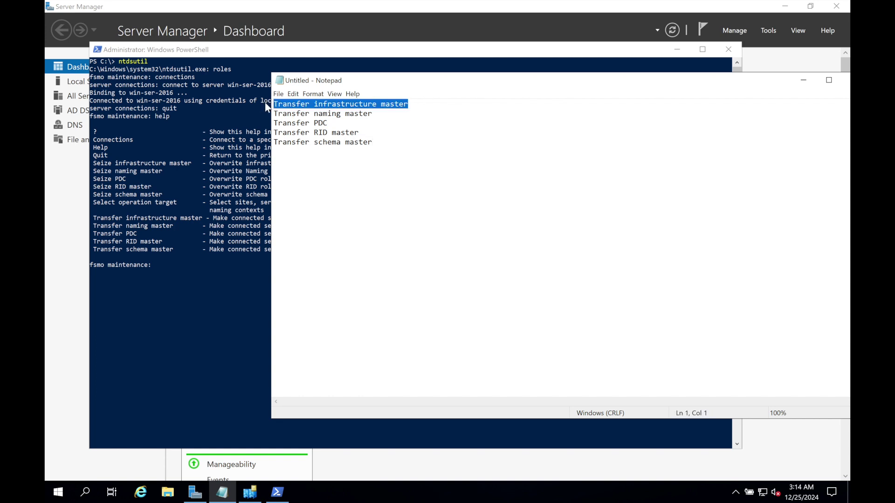
pyautogui.click(180, 264)
pyautogui.click(178, 267)
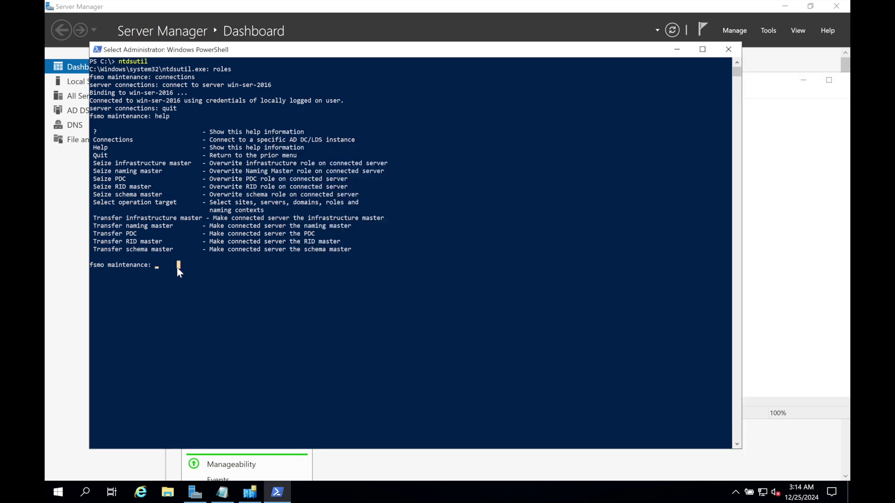
pyautogui.rightClick(177, 266)
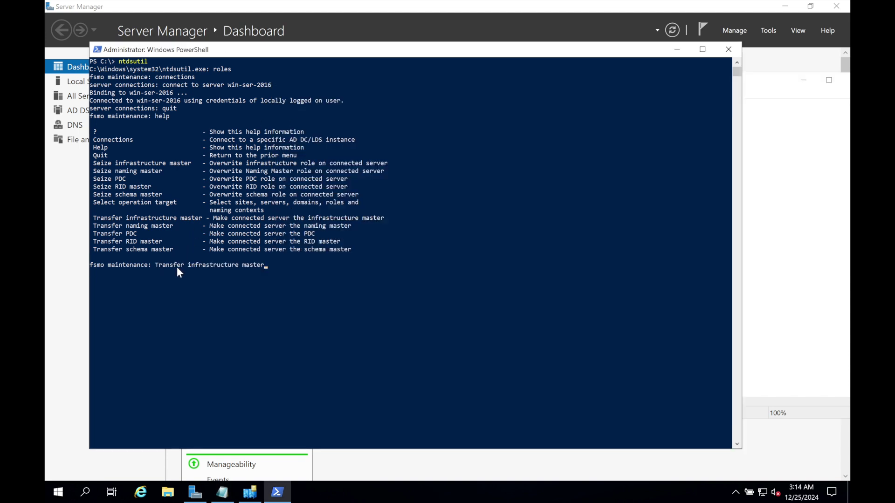
pyautogui.press('Return')
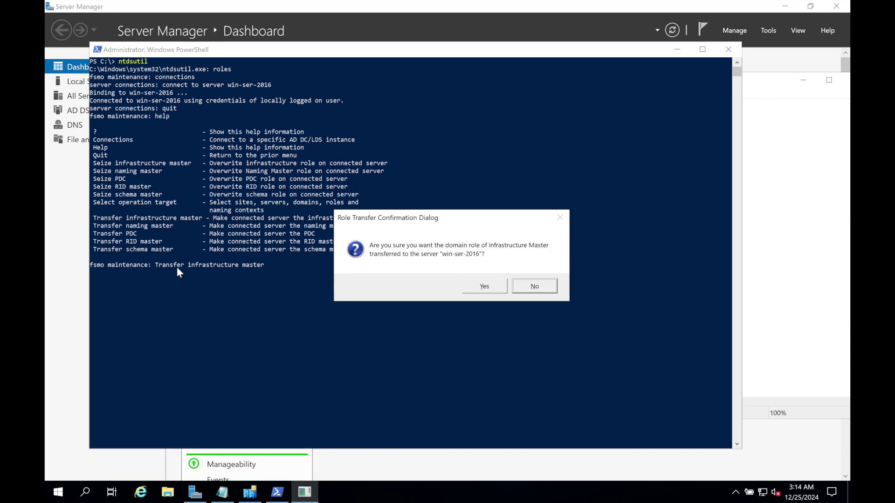
pyautogui.click(476, 287)
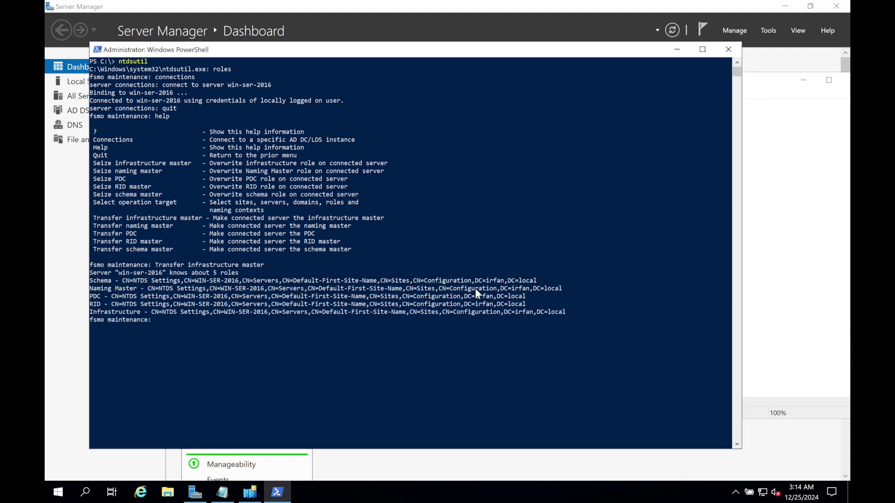
# Copy "Transfer naming master" from Notepad, run it at the fsmo maintenance prompt, and confirm the role transfer to win-ser-2016.
pyautogui.click(222, 495)
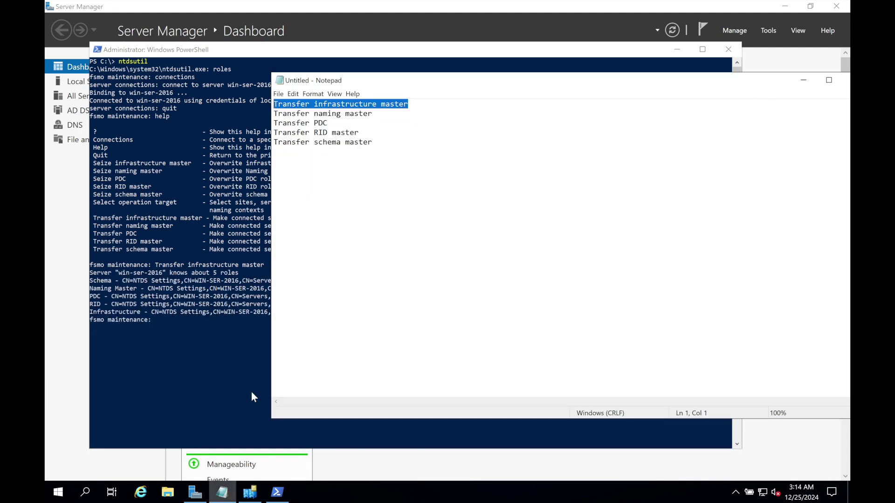
pyautogui.doubleClick(362, 112)
pyautogui.click(363, 110)
pyautogui.moveTo(375, 113); pyautogui.dragTo(301, 114)
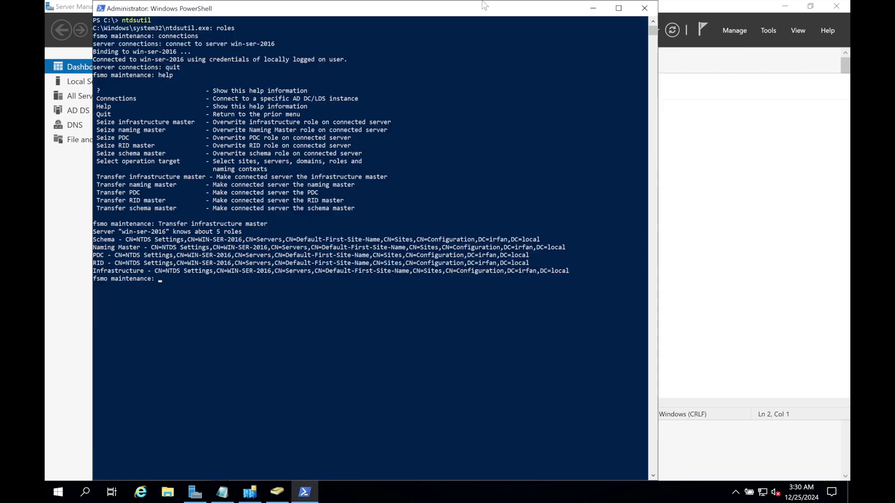
pyautogui.moveTo(483, 5)
pyautogui.click(743, 271)
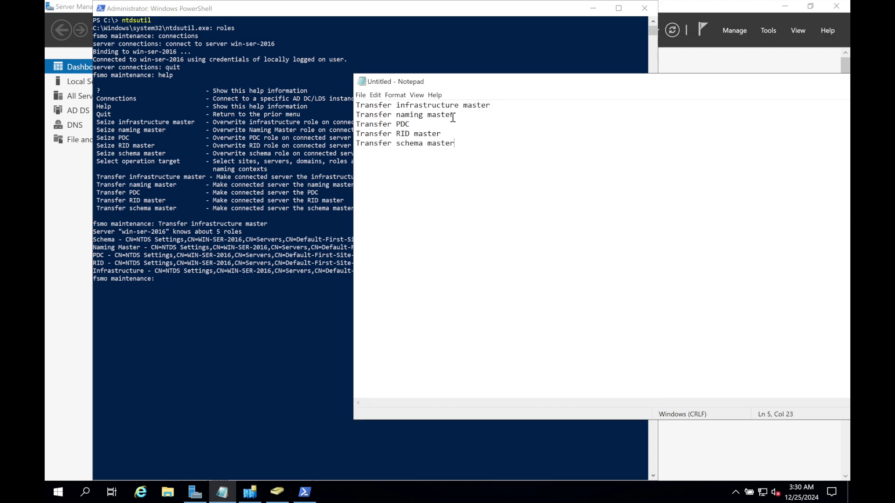
pyautogui.moveTo(455, 115); pyautogui.dragTo(349, 116)
pyautogui.hotkey('ctrl', 'c')
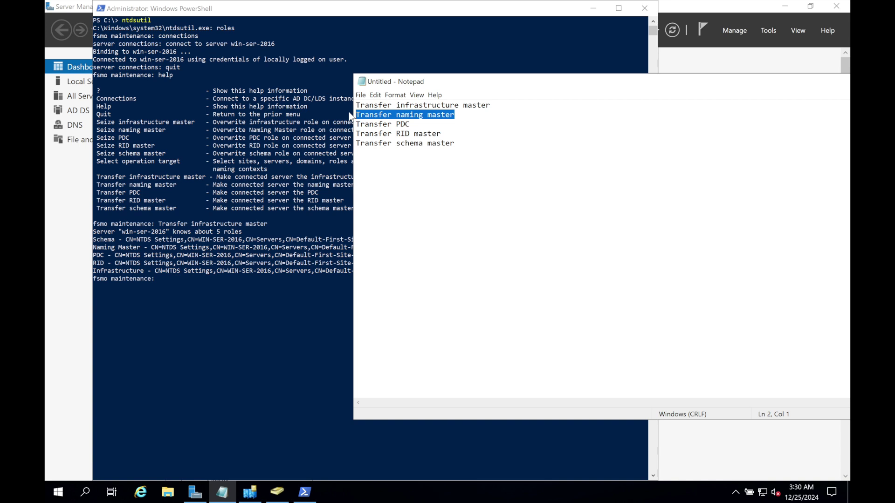
pyautogui.click(202, 286)
pyautogui.click(202, 285)
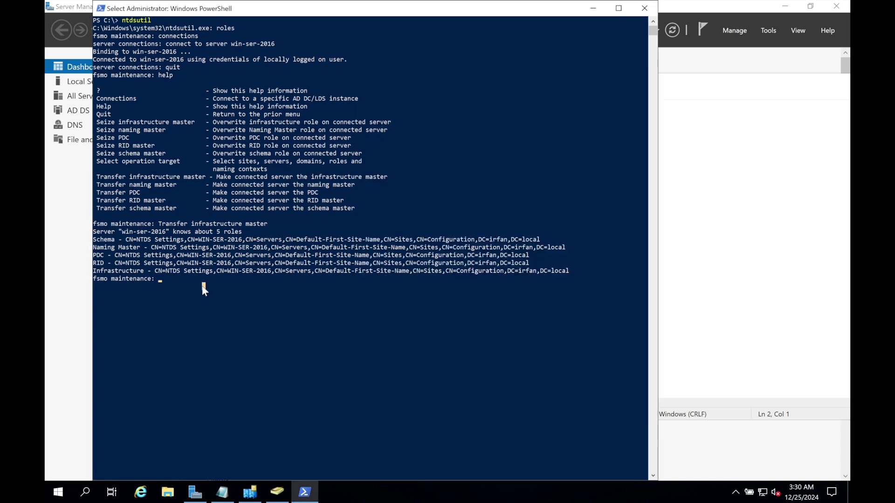
pyautogui.hotkey('ctrl', 'v')
pyautogui.press('Return')
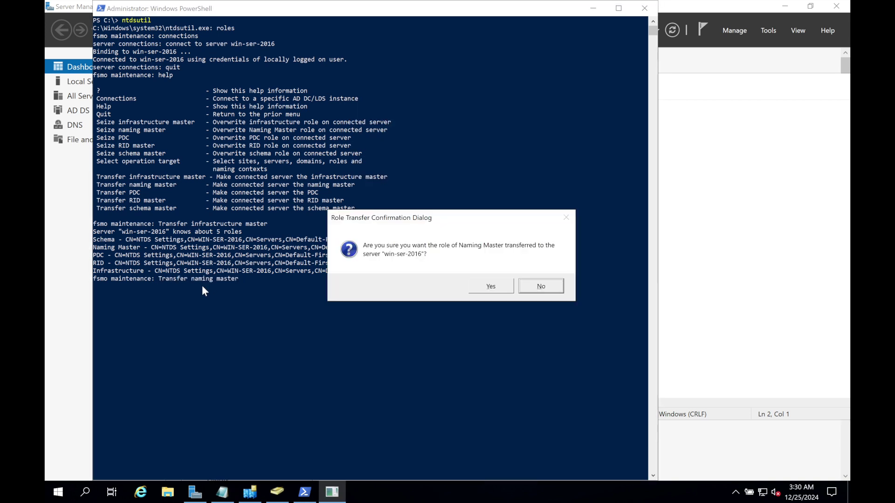
pyautogui.click(485, 287)
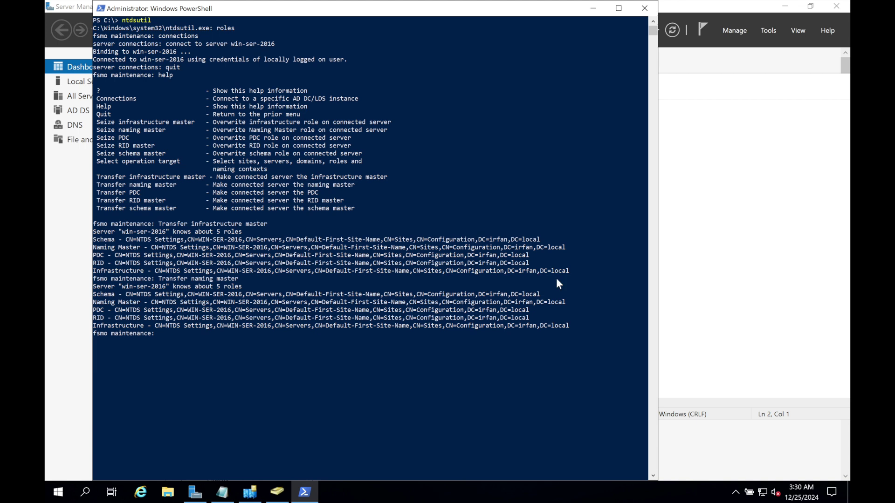
# Copy "Transfer PDC" from Notepad, run it at the fsmo maintenance prompt, and confirm the role transfer to win-ser-2016.
pyautogui.click(682, 276)
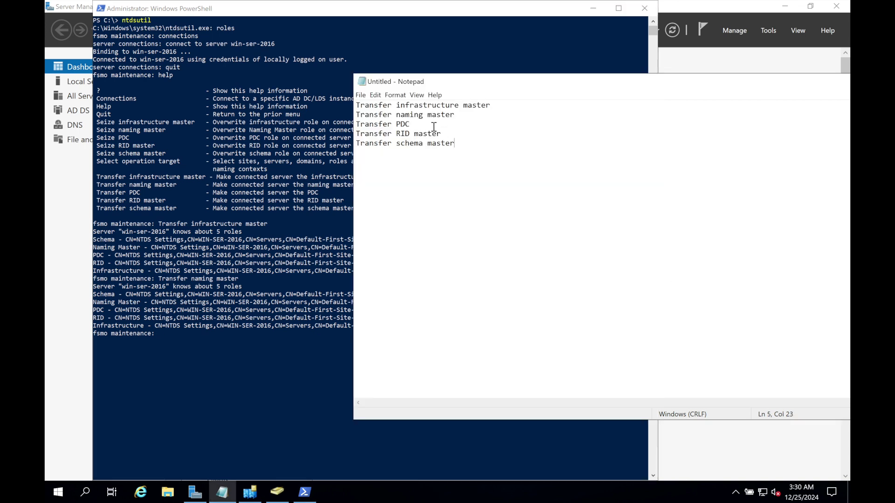
pyautogui.moveTo(409, 124); pyautogui.dragTo(357, 124)
pyautogui.press('super+c')
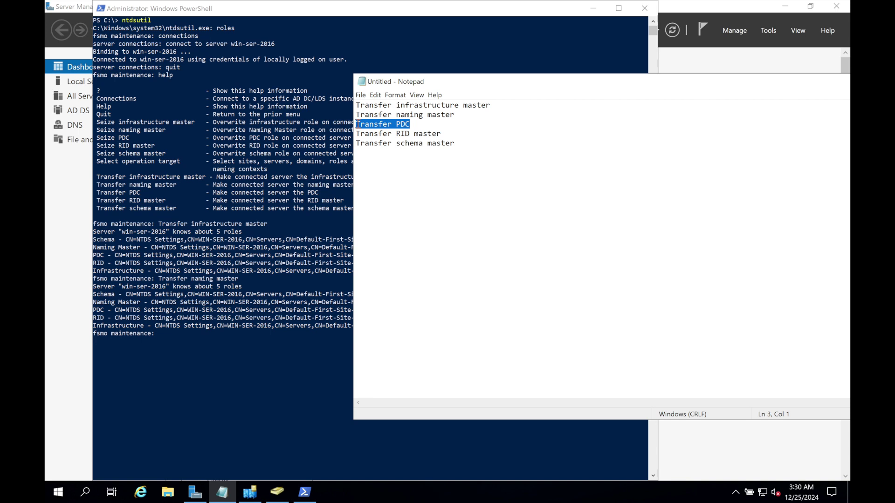
pyautogui.click(242, 340)
pyautogui.click(214, 343)
pyautogui.rightClick(214, 344)
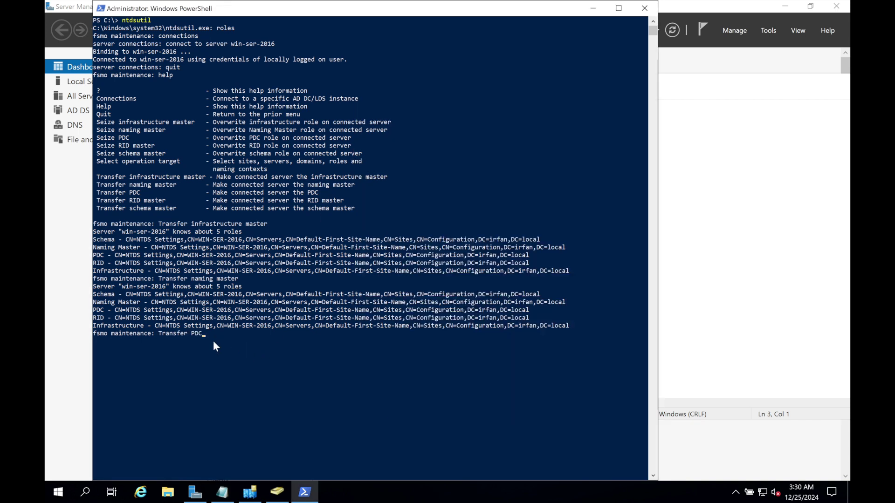
pyautogui.press('Return')
pyautogui.click(501, 283)
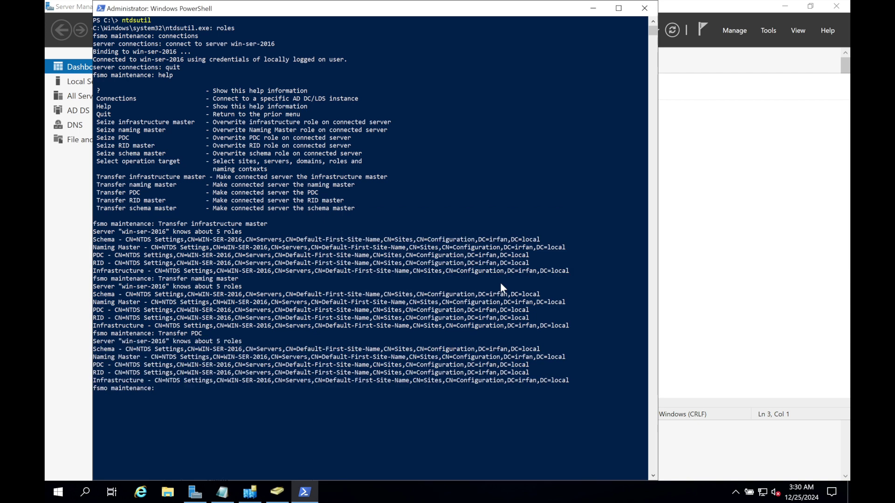
# Copy "Transfer RID master" from Notepad, run it at the fsmo maintenance prompt, and confirm the role transfer to win-ser-2016.
pyautogui.click(712, 291)
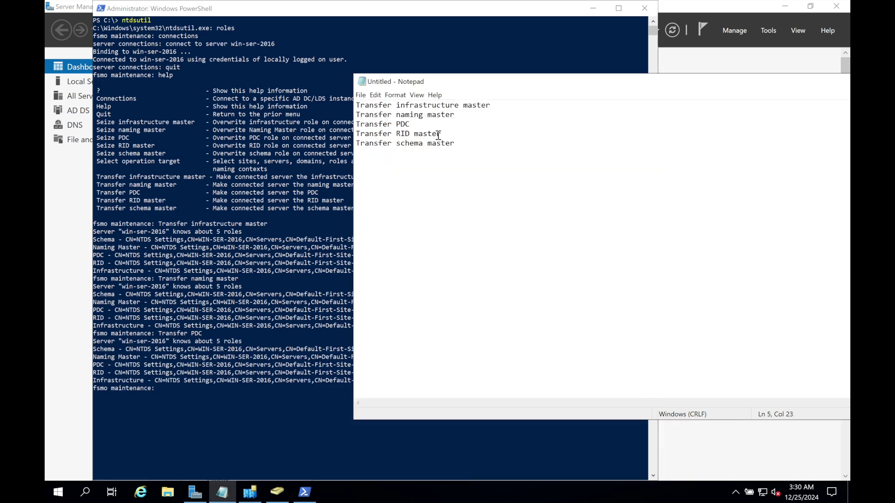
pyautogui.moveTo(443, 134); pyautogui.dragTo(355, 136)
pyautogui.press('super+c')
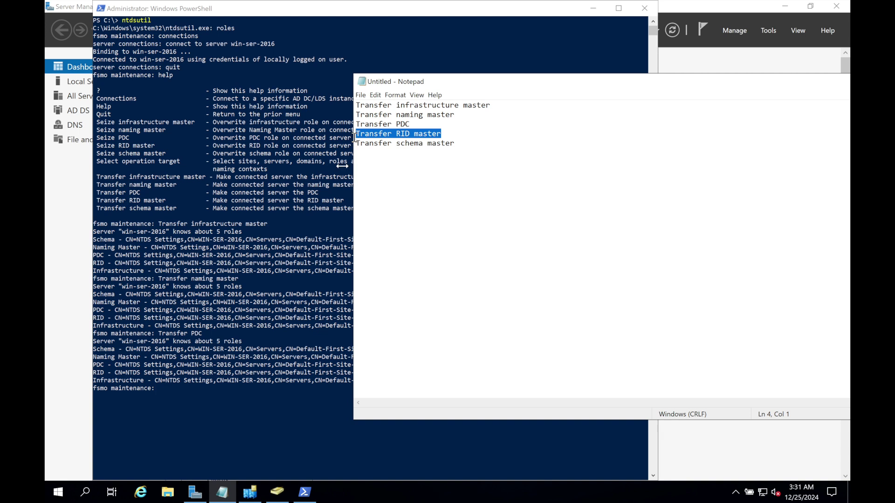
pyautogui.click(228, 400)
pyautogui.click(230, 405)
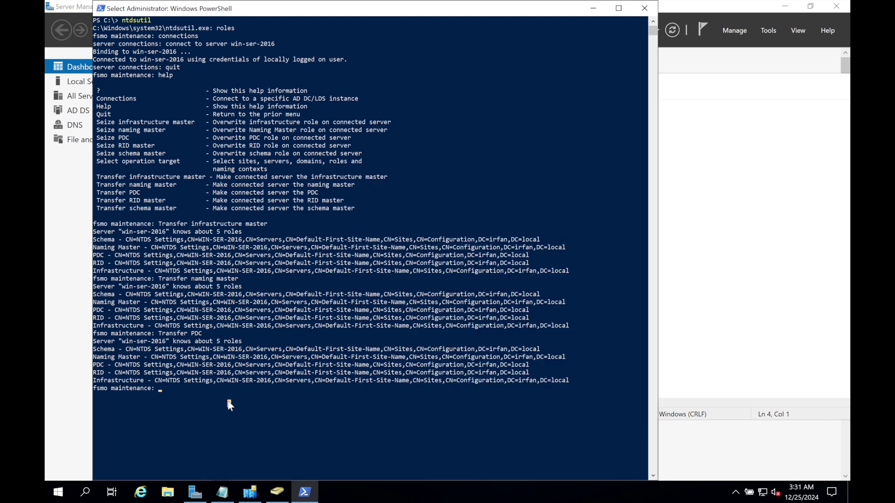
pyautogui.rightClick(228, 401)
pyautogui.press('Return')
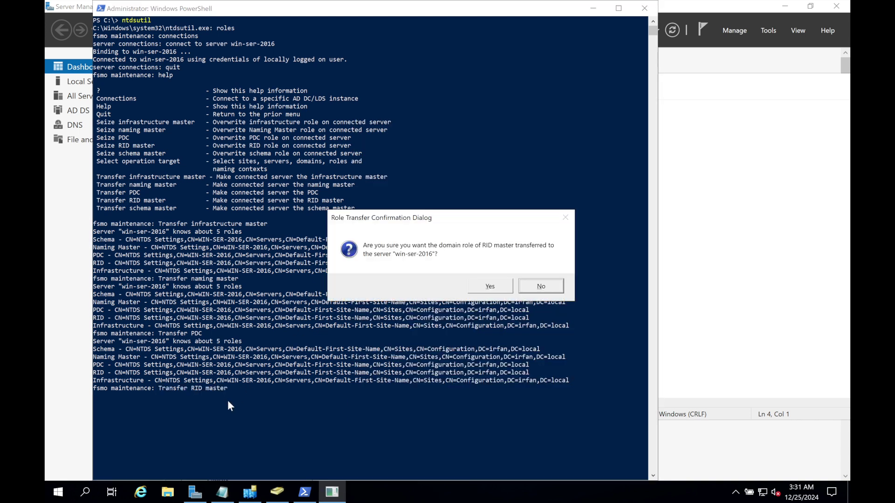
pyautogui.click(489, 285)
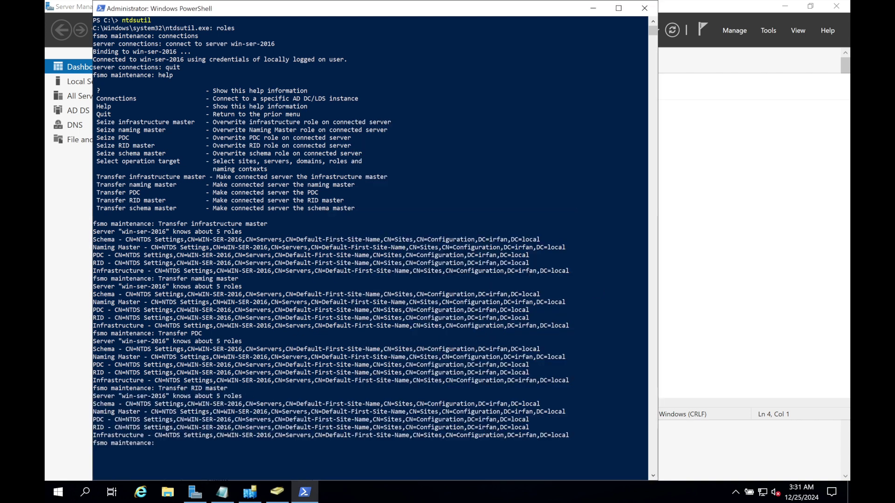
# Copy "Transfer schema master" from Notepad, run it at the fsmo maintenance prompt, and confirm the role transfer to win-ser-2016.
pyautogui.click(690, 289)
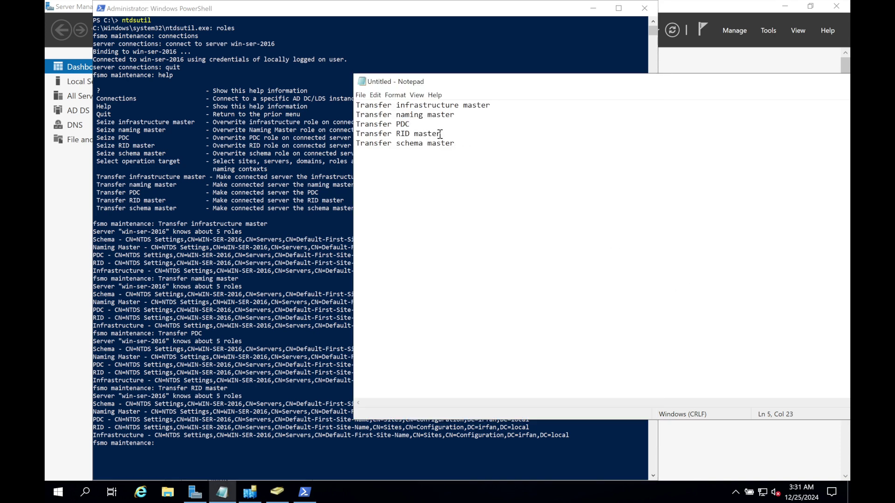
pyautogui.moveTo(460, 143); pyautogui.dragTo(357, 145)
pyautogui.press('super+c')
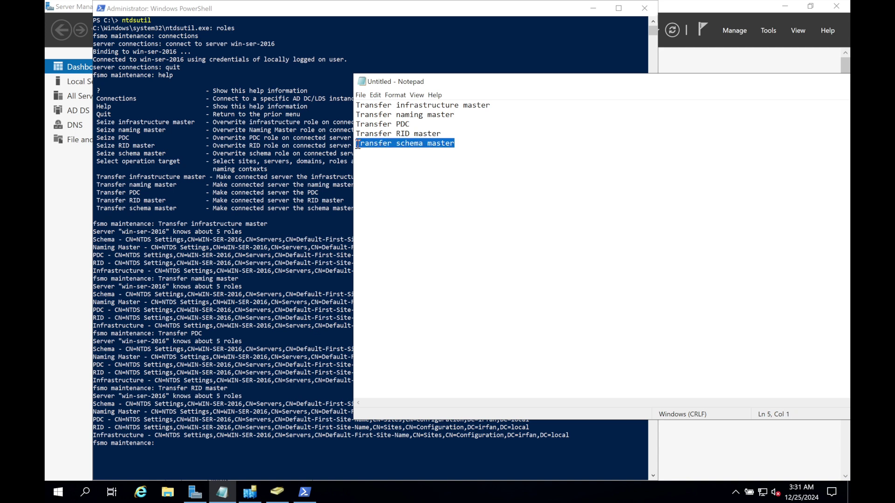
pyautogui.click(173, 446)
pyautogui.click(172, 444)
pyautogui.rightClick(173, 447)
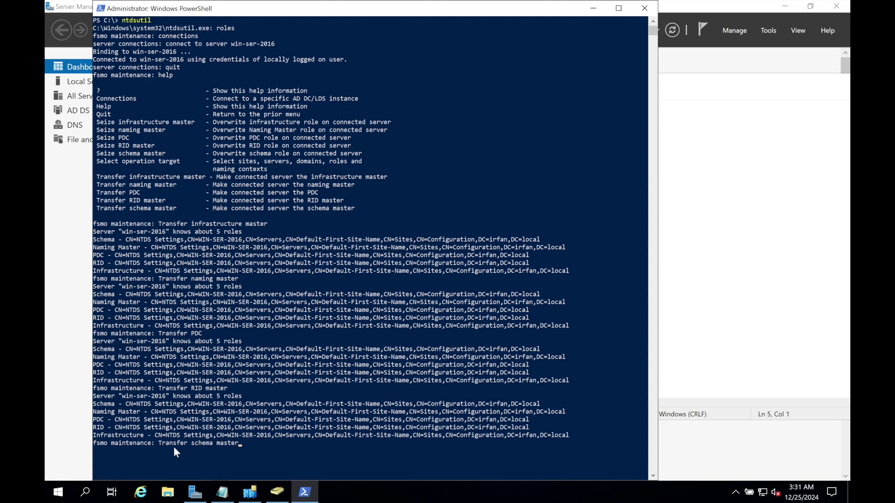
pyautogui.press('Return')
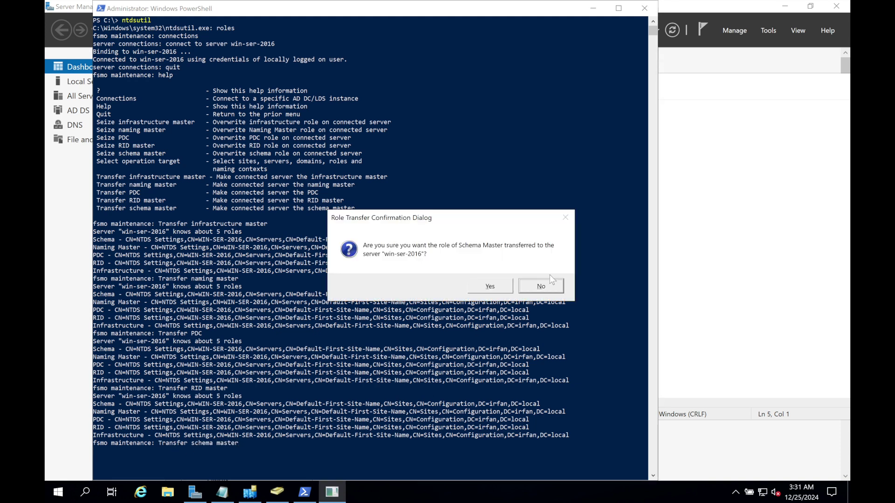
pyautogui.click(490, 287)
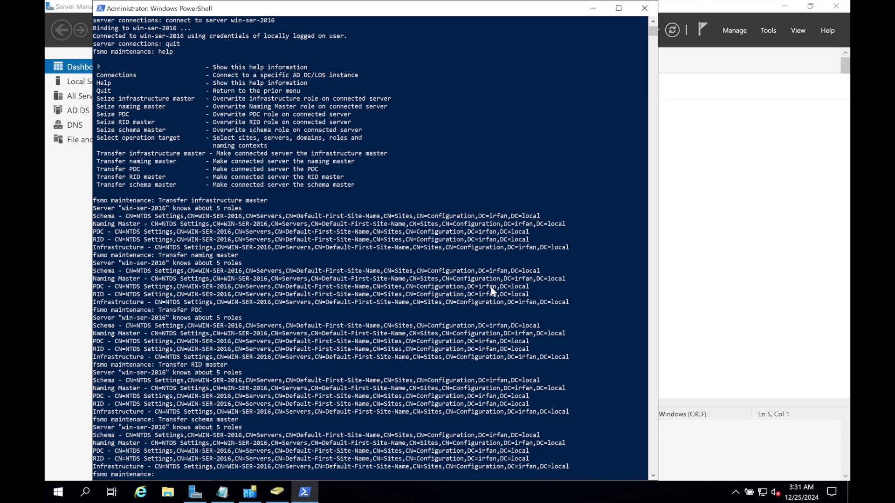
# Quit fsmo maintenance and ntdsutil back to the PowerShell prompt, and minimize the PowerShell and Notepad windows.
pyautogui.write('quit')
pyautogui.press('Return')
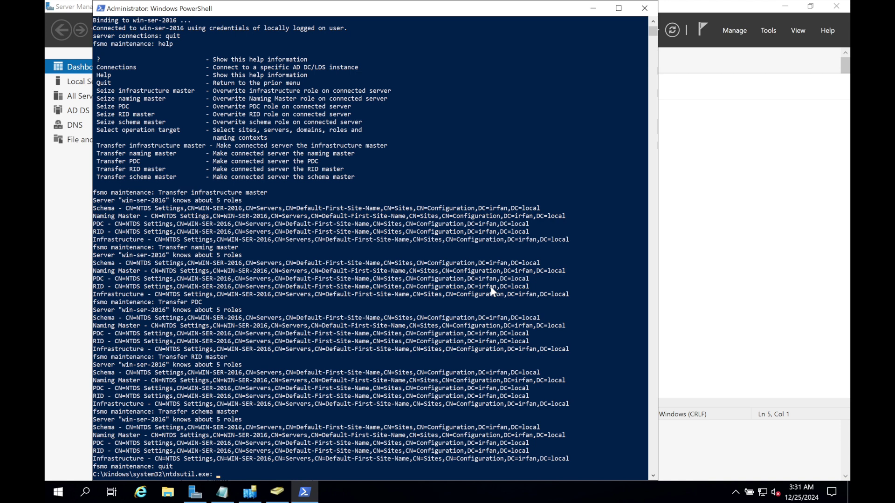
pyautogui.write('quit')
pyautogui.press('Return')
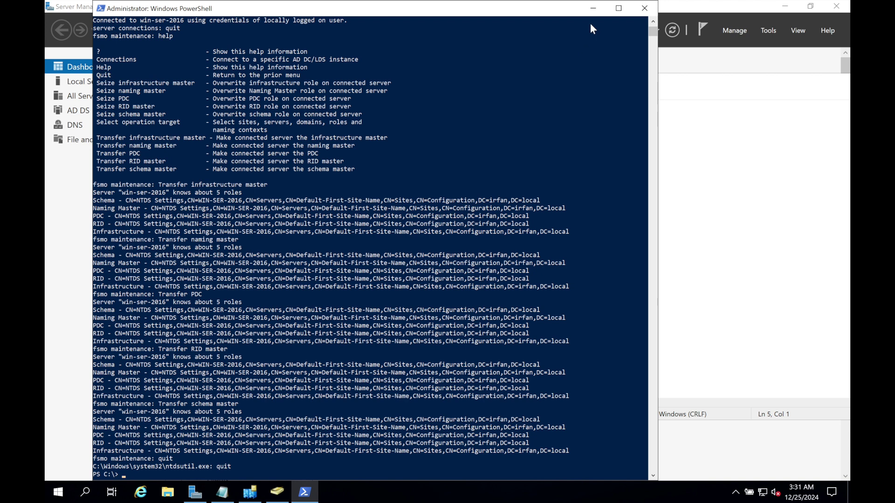
pyautogui.click(594, 8)
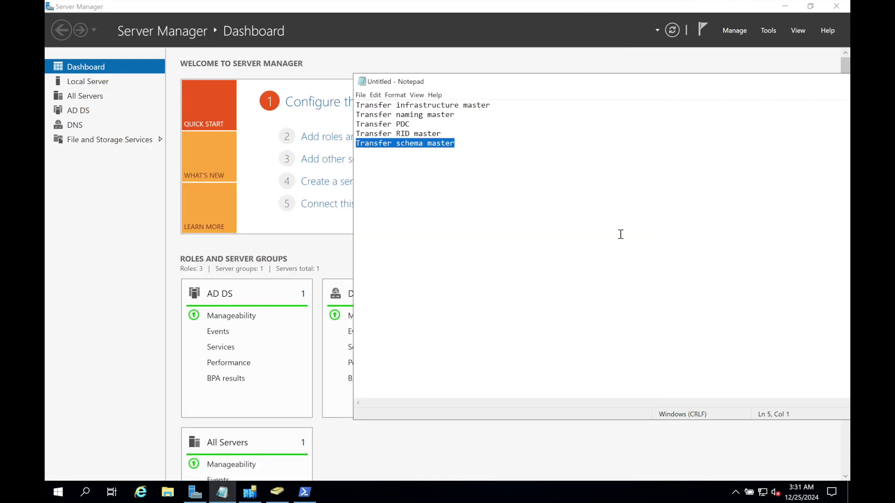
pyautogui.doubleClick(731, 88)
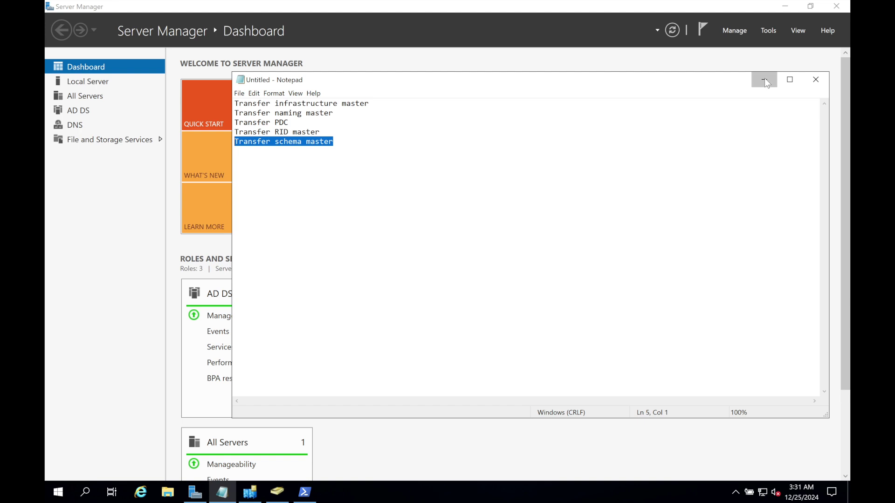
pyautogui.click(764, 81)
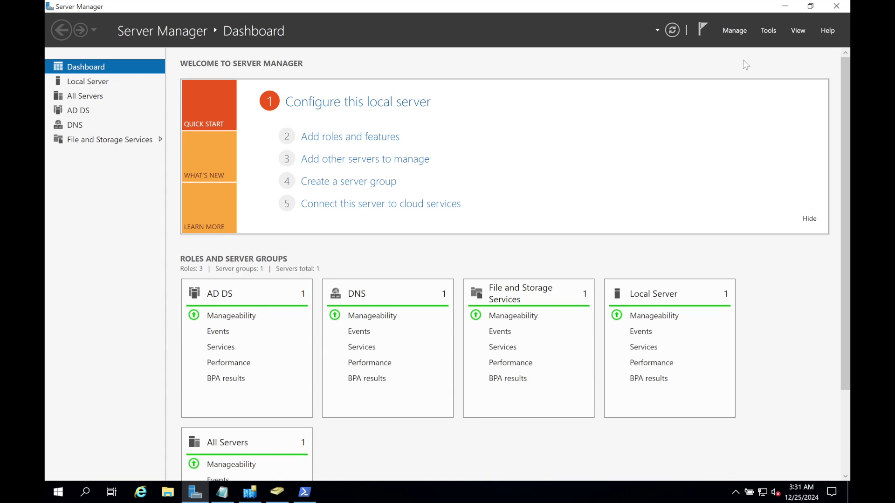
# Open Active Directory Users and Computers and check the users in the HR and IT organizational units of irfan.local.
pyautogui.click(768, 32)
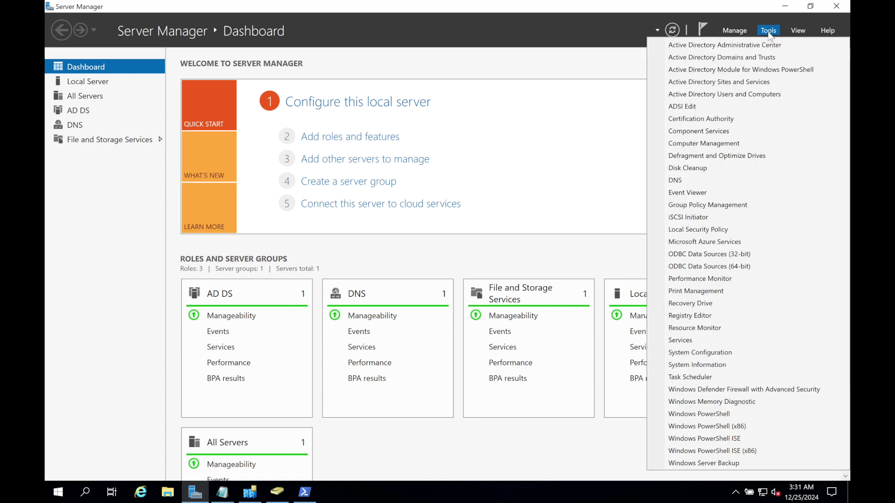
pyautogui.click(737, 95)
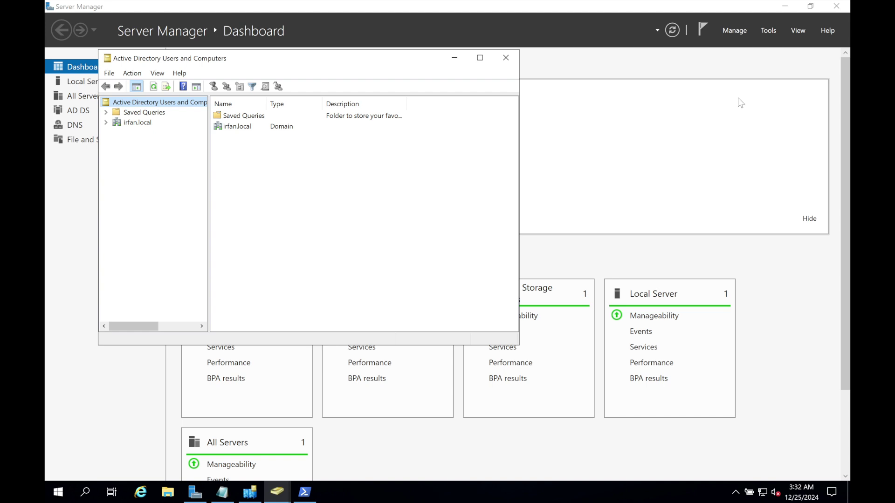
pyautogui.click(106, 123)
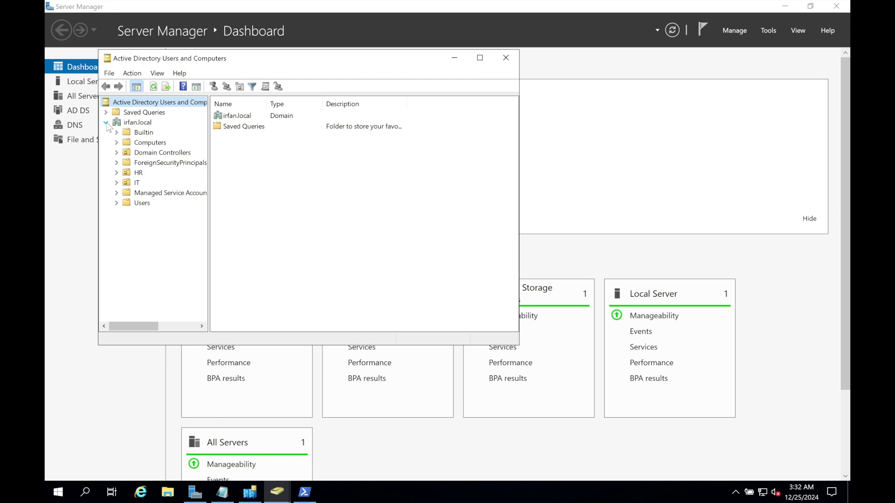
pyautogui.click(129, 175)
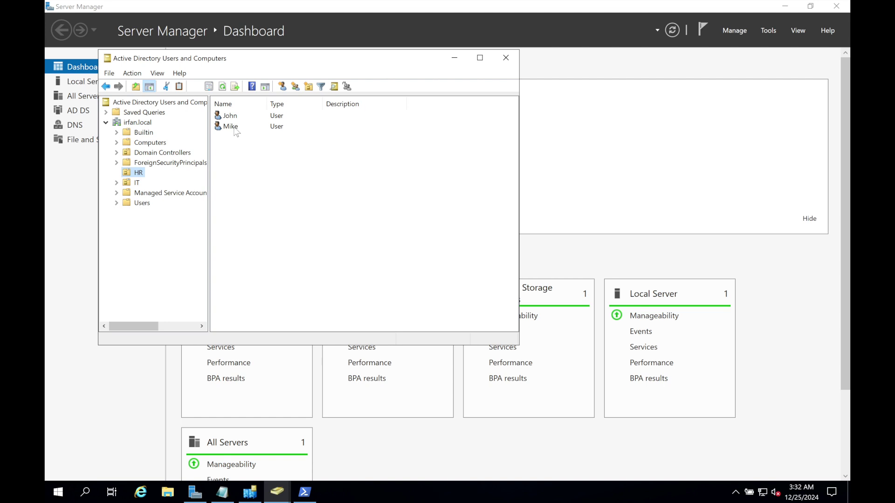
pyautogui.click(127, 183)
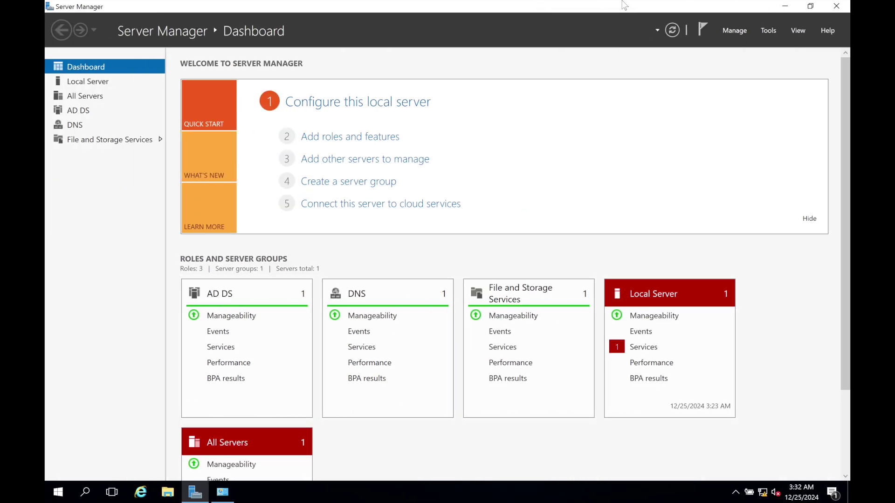
# On the other server, check the irfan.local organizational unit users in Active Directory Users and Computers and minimize the console.
pyautogui.click(609, 5)
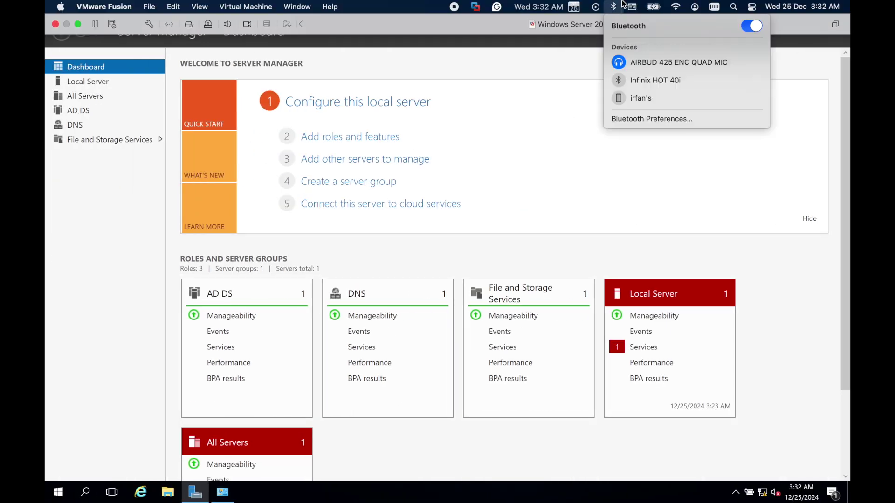
pyautogui.click(747, 110)
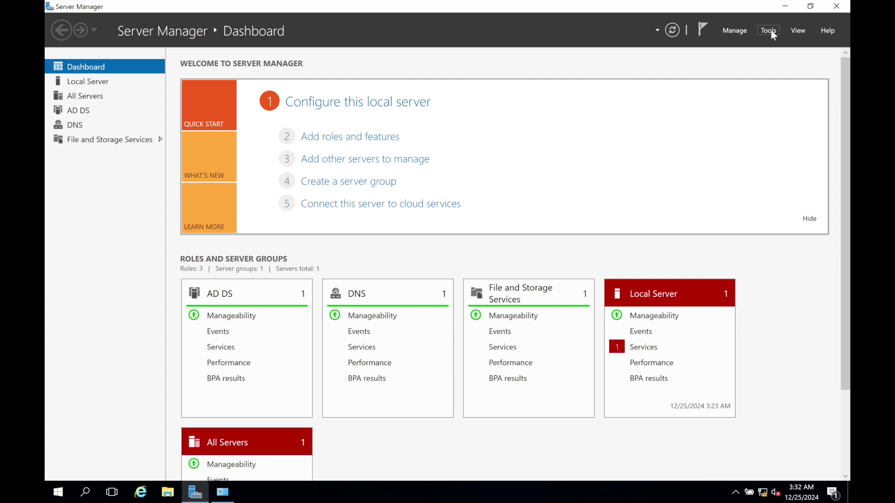
pyautogui.click(771, 30)
pyautogui.click(727, 100)
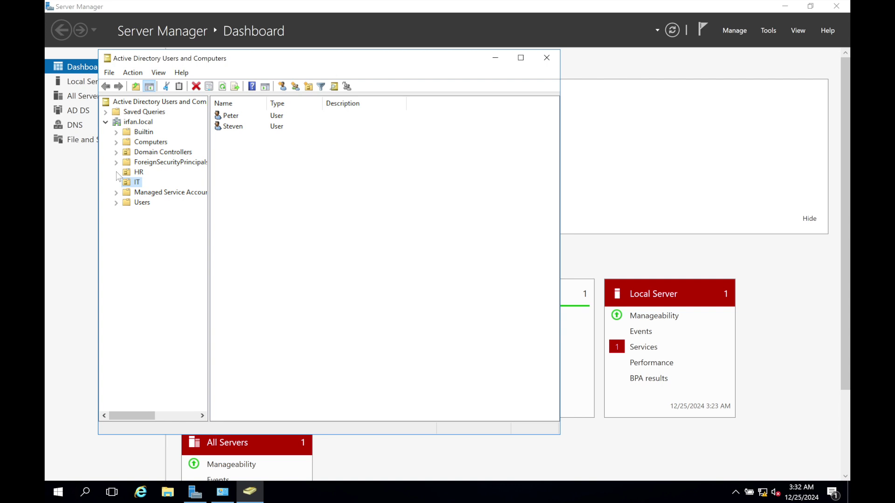
pyautogui.click(495, 60)
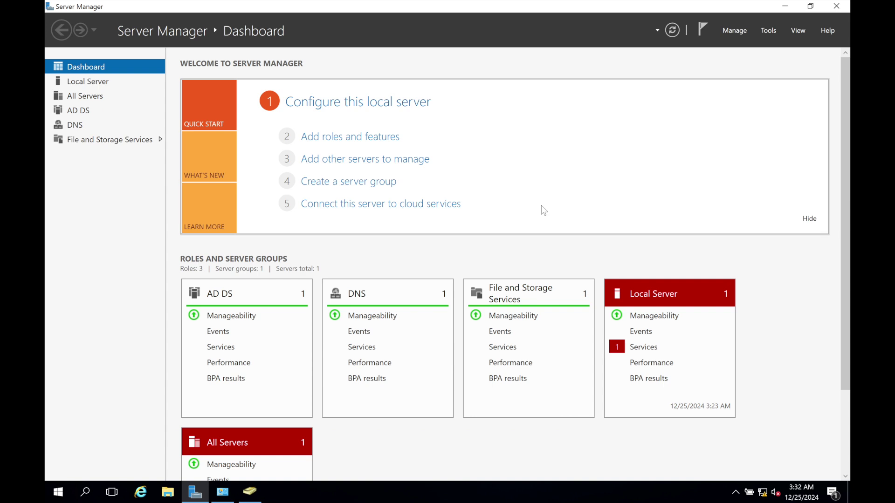
# On the Windows Server 2016 machine, start removing roles and features, choosing WIN-SER-2016.irfan.local as the destination server, and proceed to the server roles.
pyautogui.hotkey('alt', 'Tab')
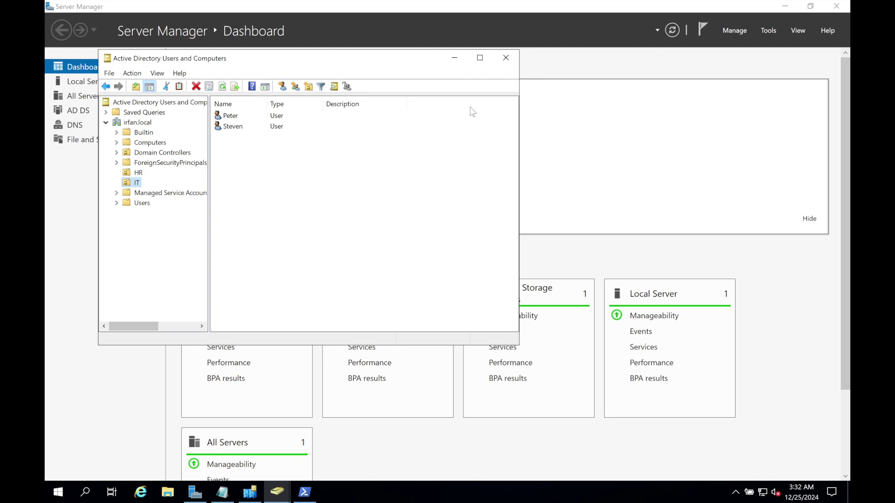
pyautogui.click(497, 50)
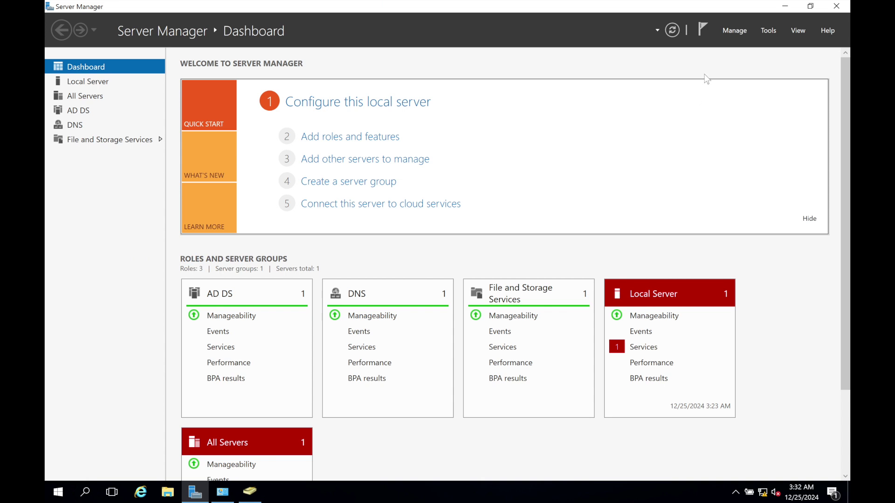
pyautogui.click(737, 35)
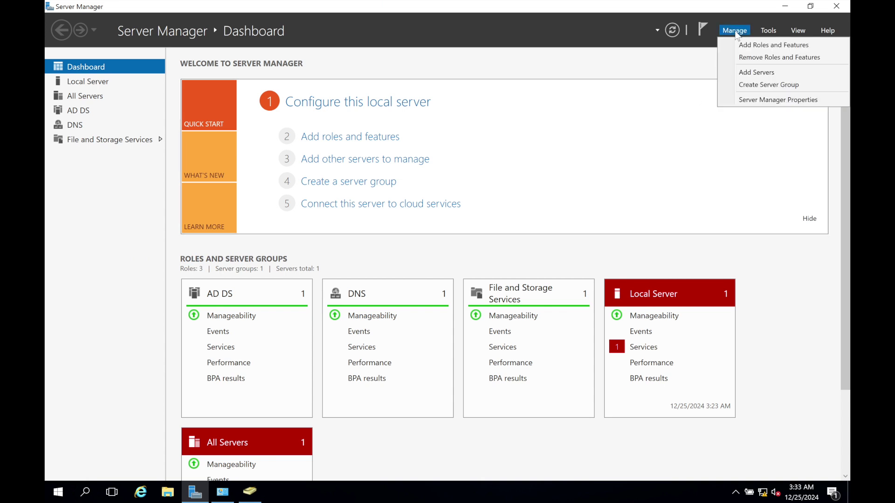
pyautogui.click(752, 57)
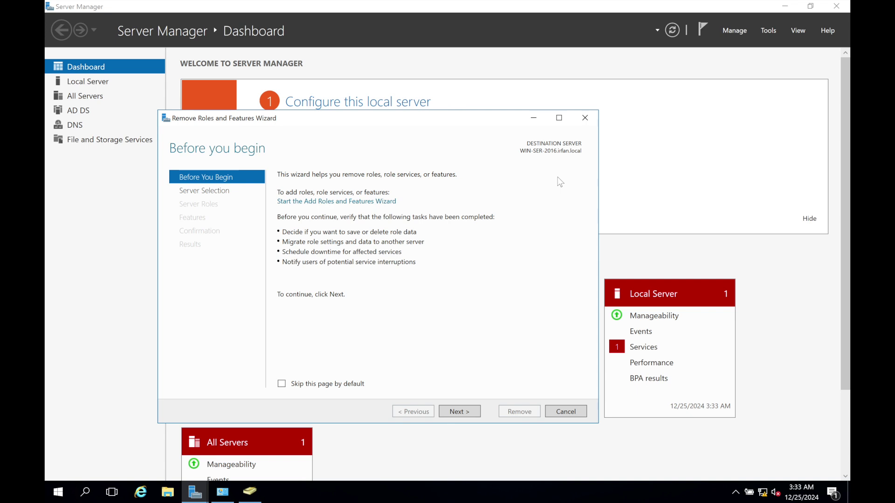
pyautogui.click(455, 412)
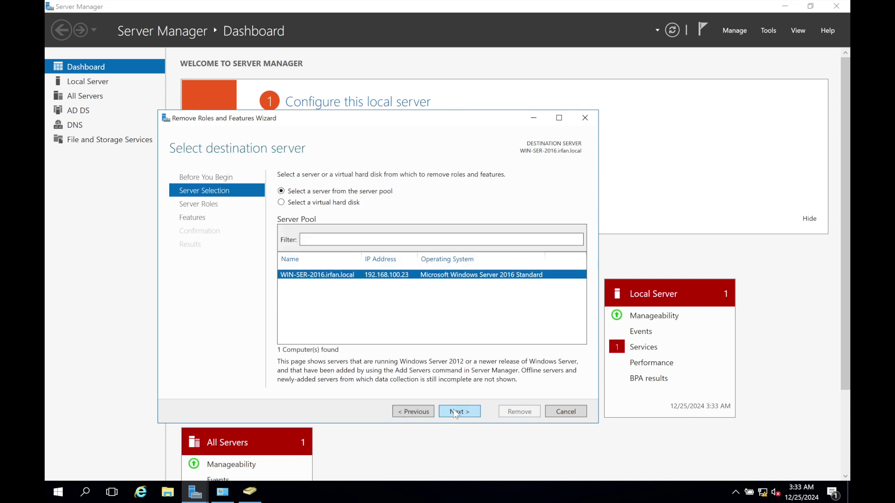
pyautogui.click(455, 413)
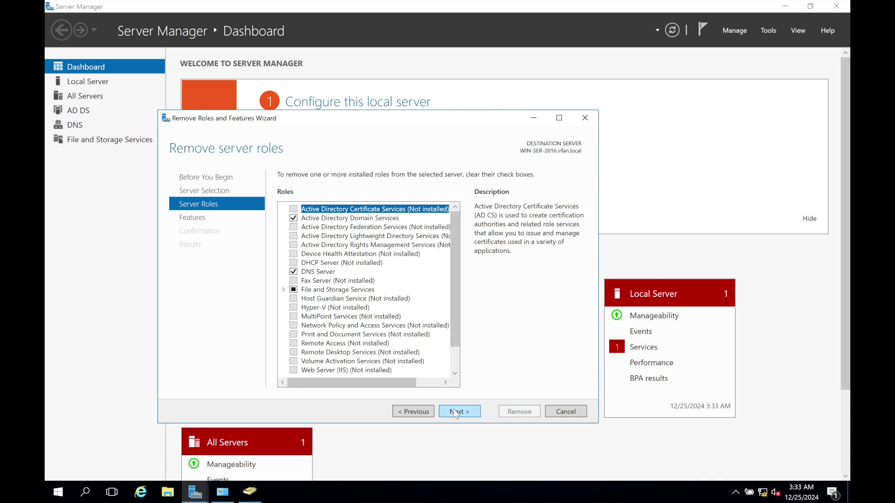
# Deselect the Active Directory Domain Services role, accept removal of its dependent features and management tools, and try to deselect DNS Server.
pyautogui.click(294, 218)
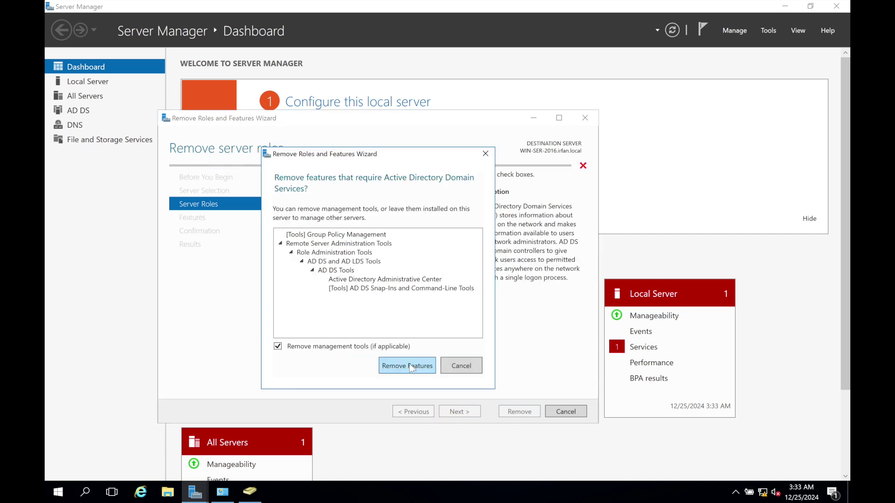
pyautogui.click(412, 367)
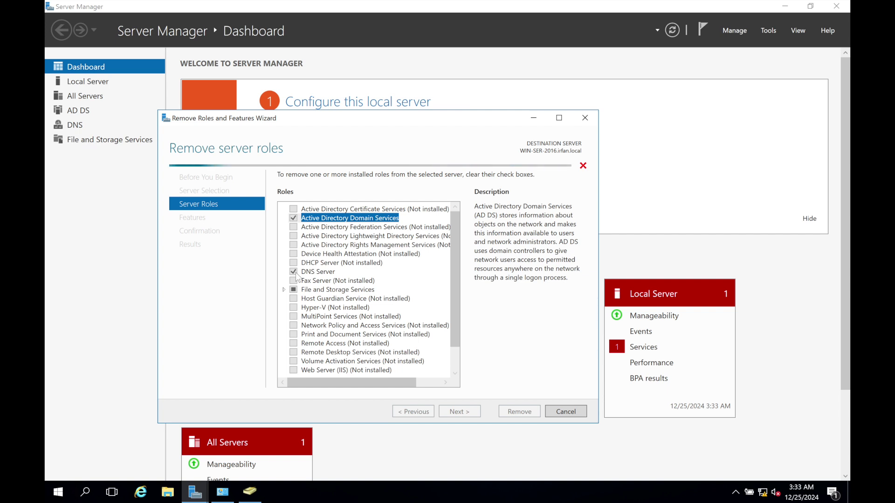
pyautogui.click(296, 272)
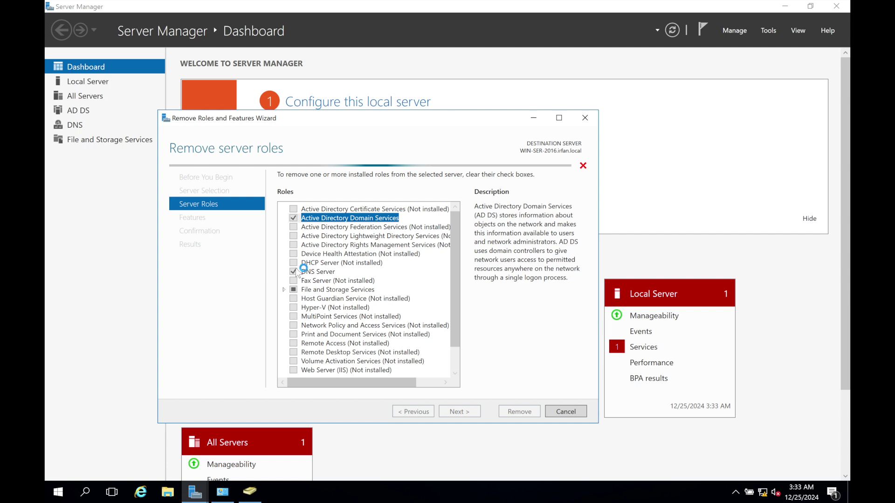